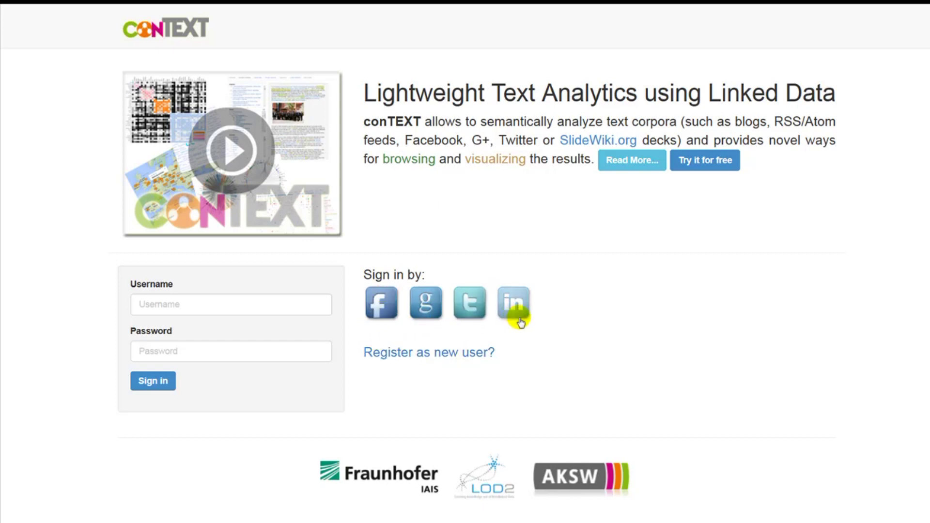
- Sign in to conTEXT with a Facebook account and approve the authorization request
left_click(382, 306)
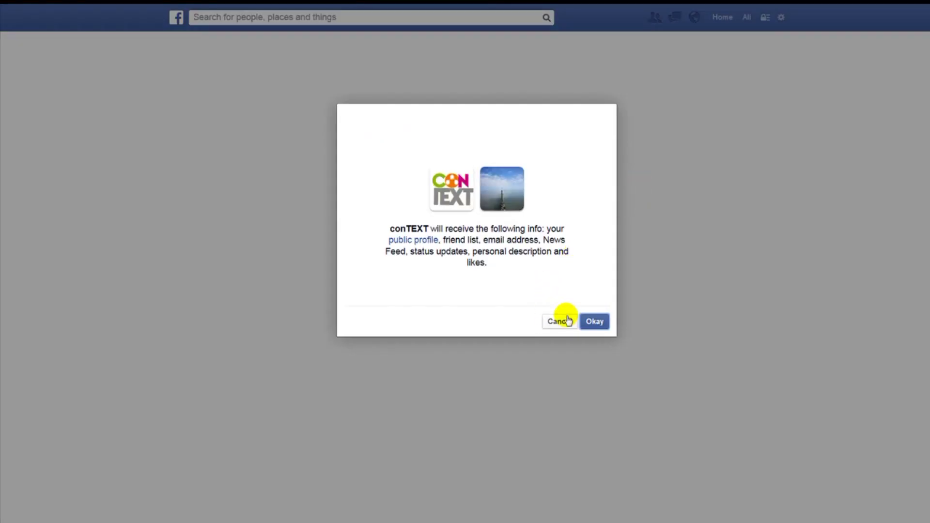
left_click(585, 324)
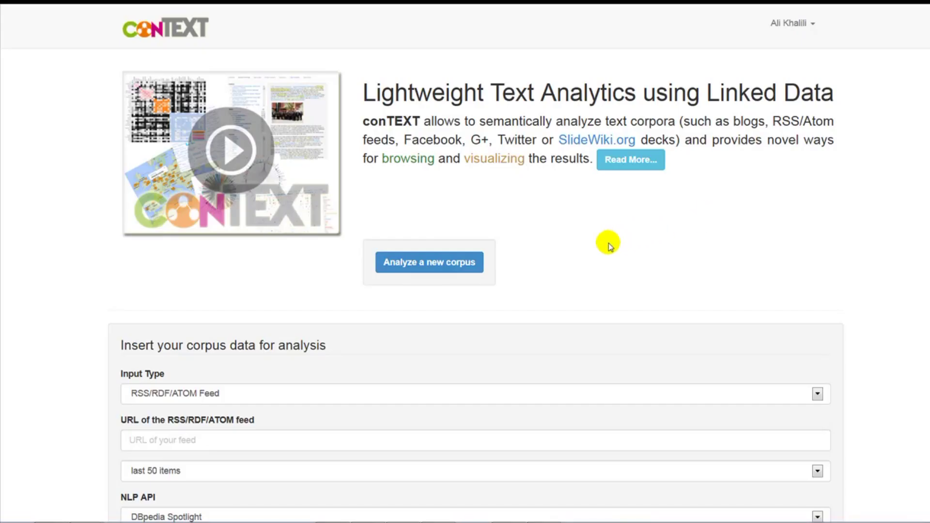
- Analyse a WordPress Blog corpus from lod2.eu, last 300 posts, named 'lod2 blog'
left_click(454, 262)
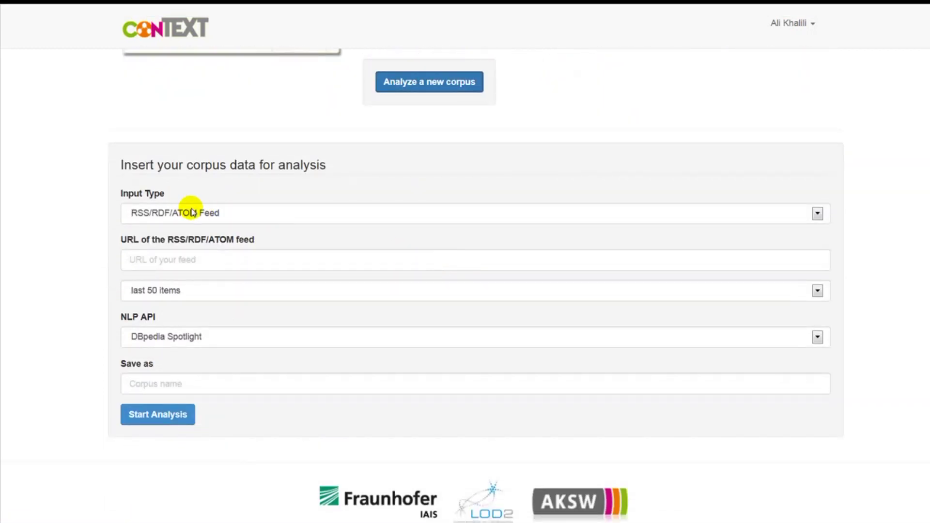
left_click(195, 215)
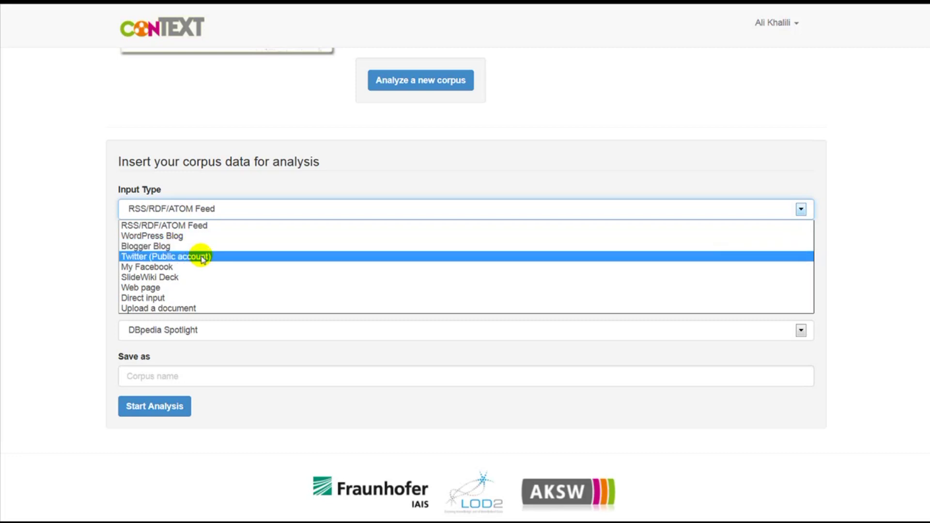
left_click(172, 237)
left_click(197, 258)
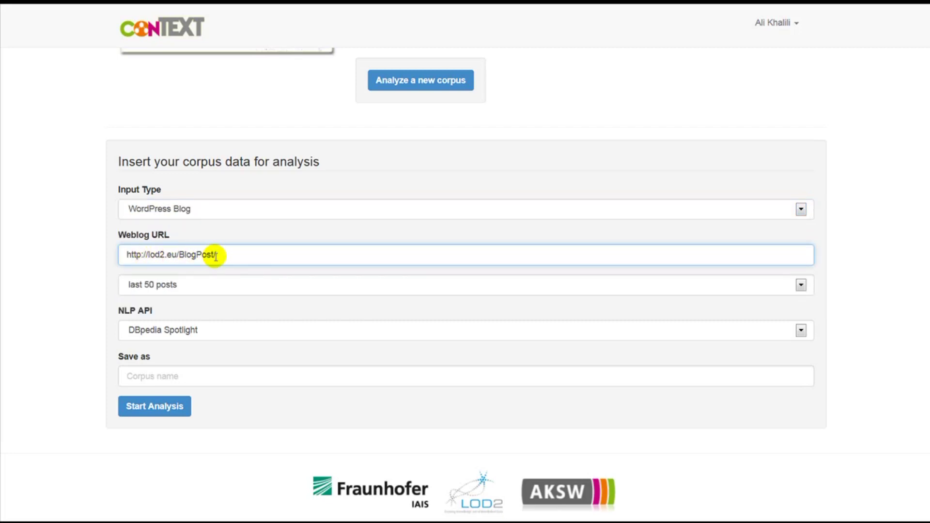
left_click(193, 286)
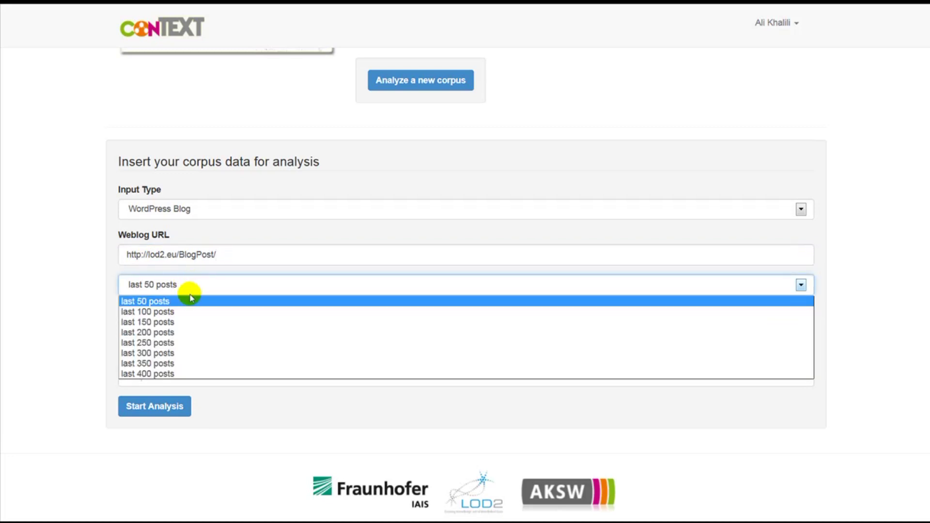
left_click(163, 353)
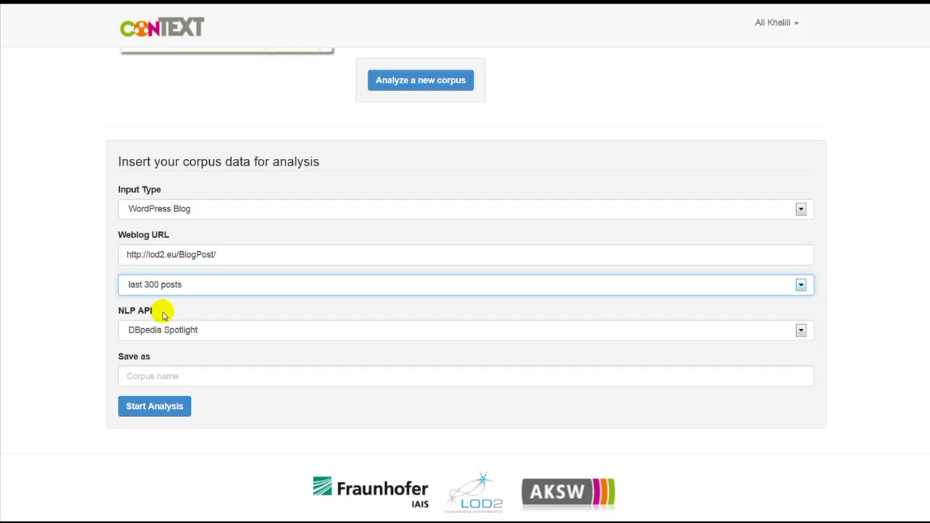
left_click(187, 374)
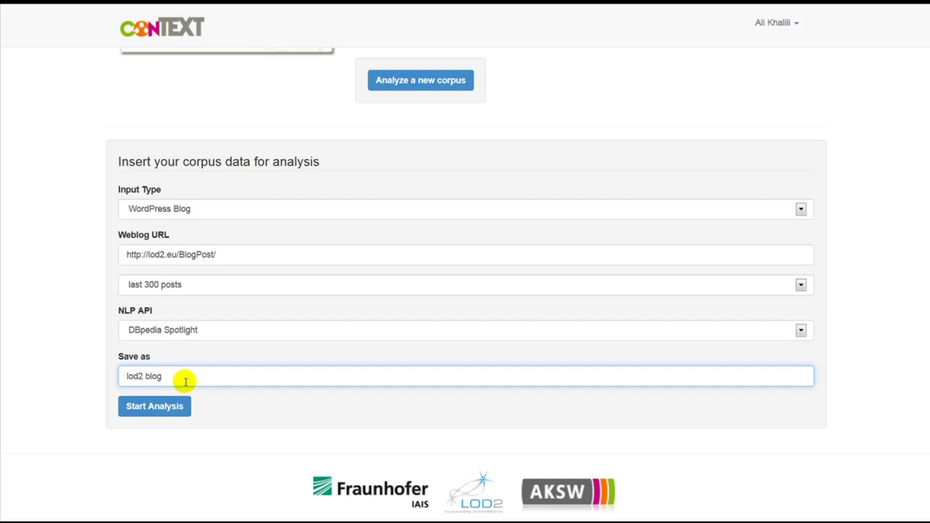
left_click(167, 407)
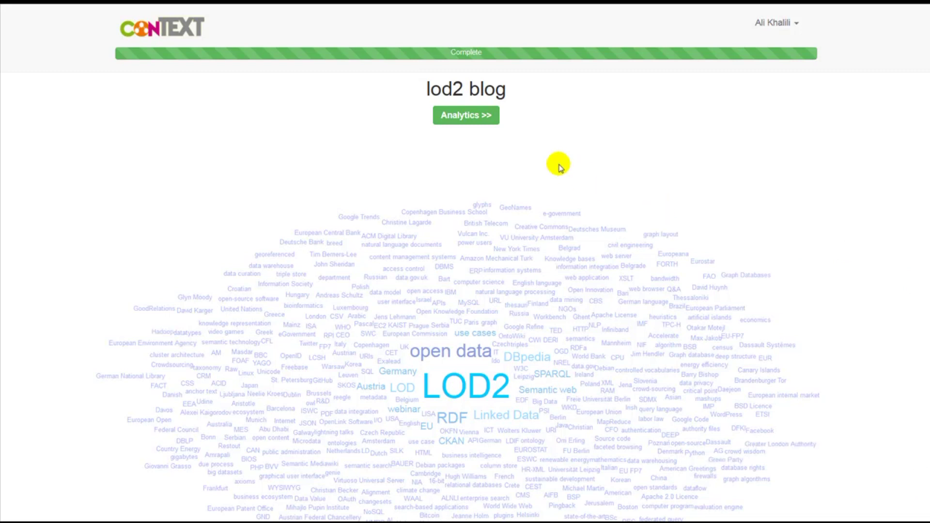
- Open the Analytics overview for the finished lod2 blog corpus
left_click(466, 116)
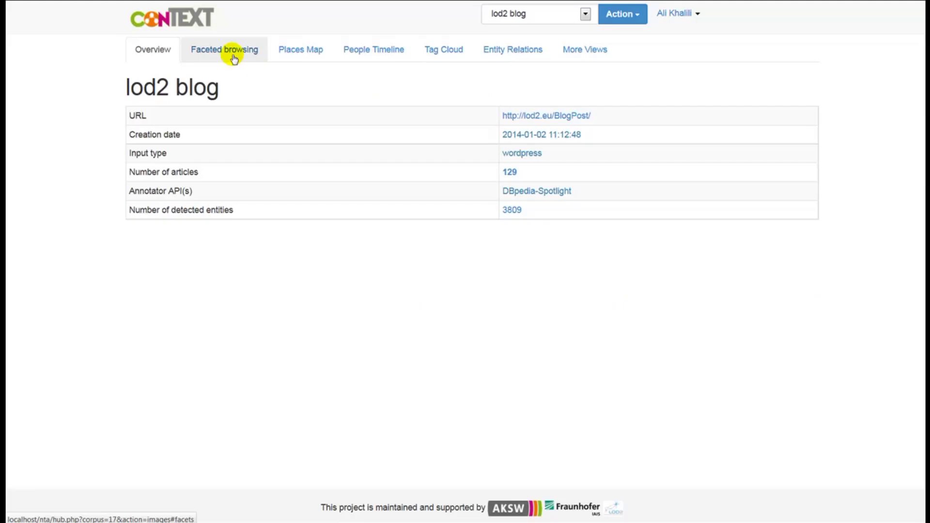
- In Faceted browsing, expand Place > PopulatedPlace > Settlement and filter by the Country type
left_click(233, 58)
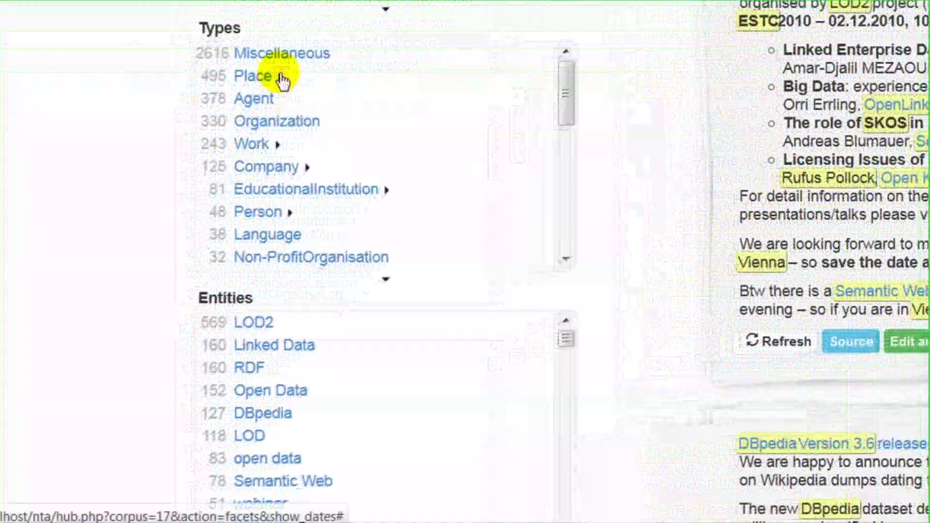
left_click(224, 189)
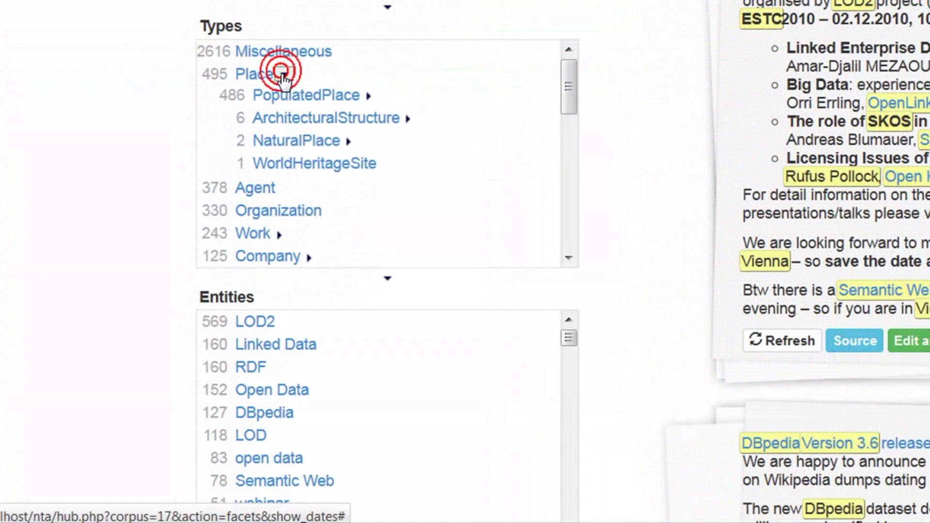
left_click(368, 96)
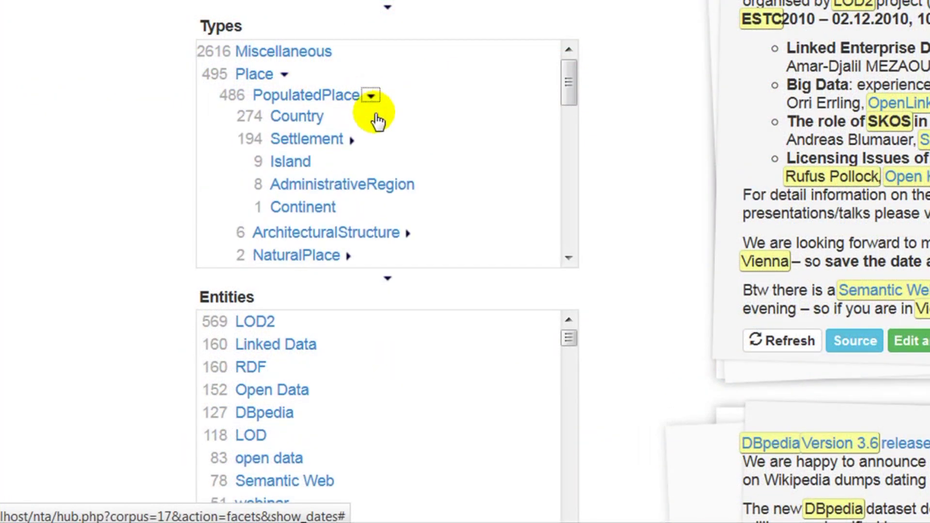
left_click(352, 141)
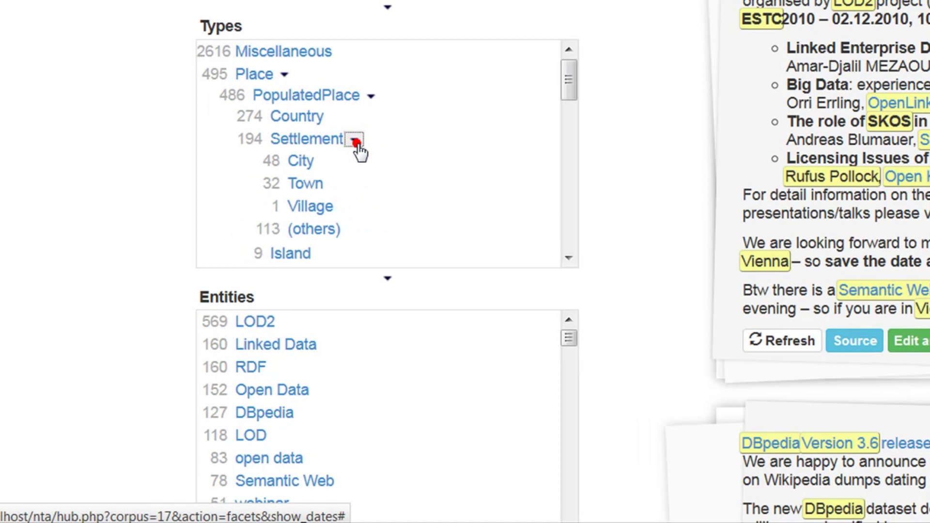
left_click(316, 118)
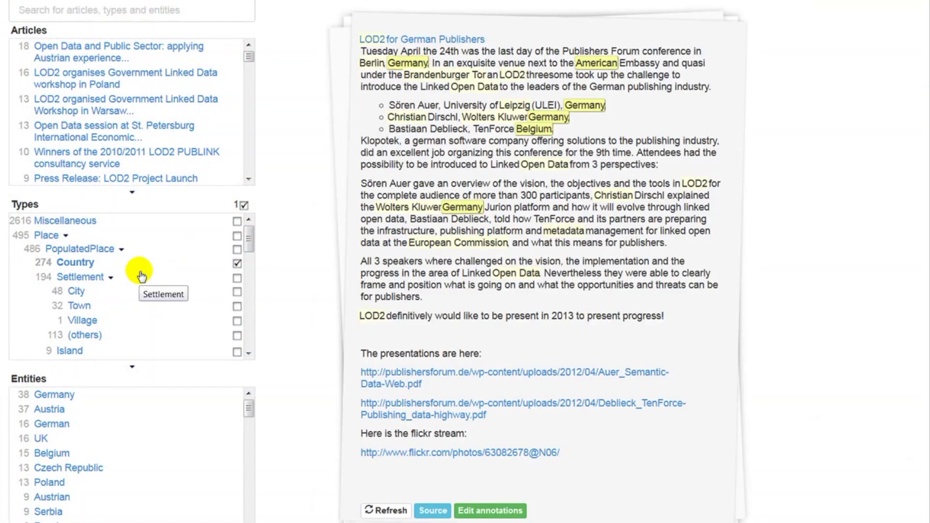
- Filter the articles to those dated June 2013
mouse_move(469, 206)
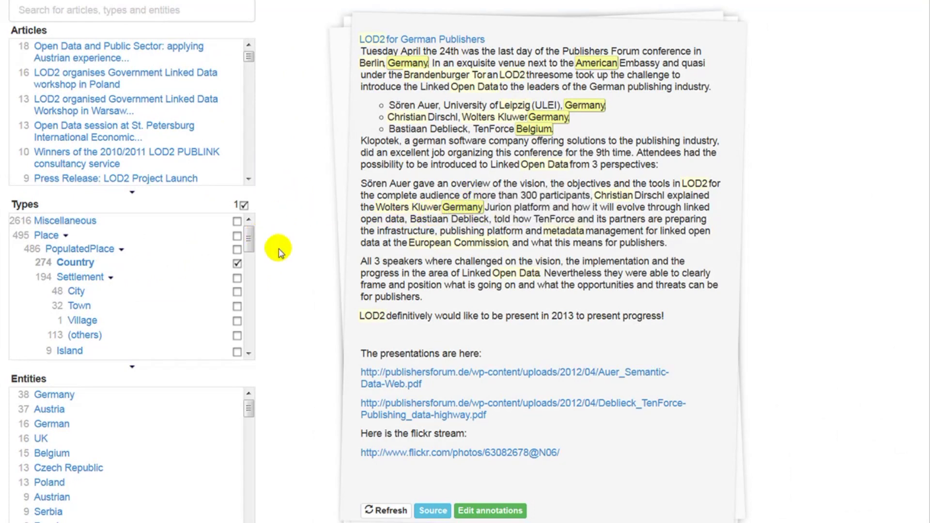
scroll(285, 249, "down", 6)
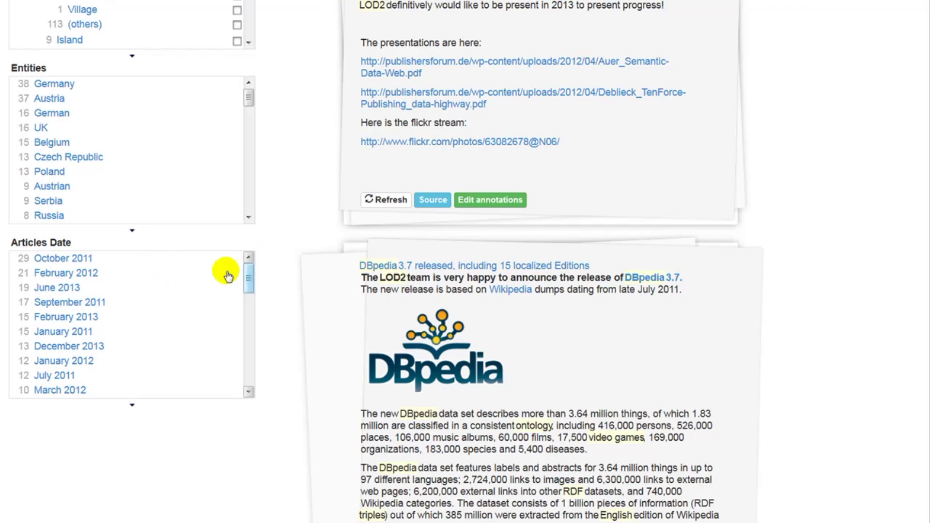
left_click(76, 287)
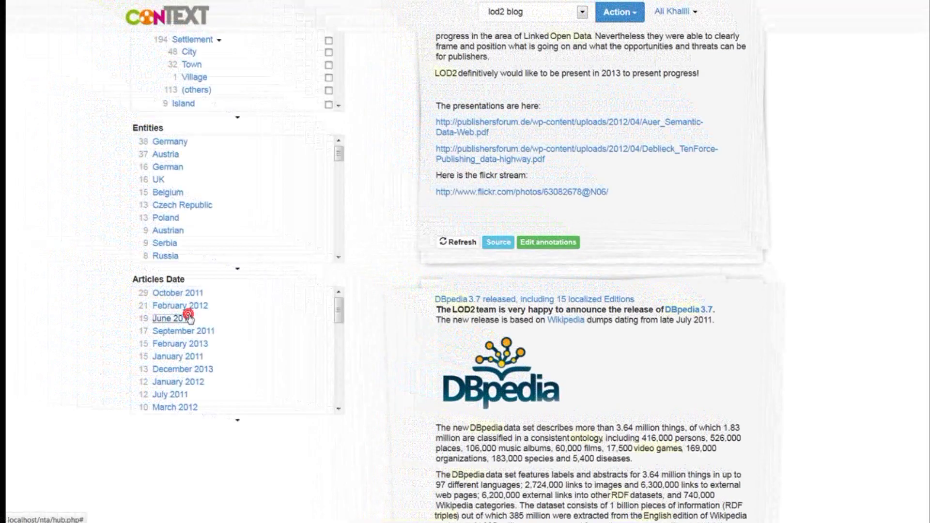
- Add Russia and German to the entity filter and scroll through the matching articles
scroll(388, 316, "up", 4)
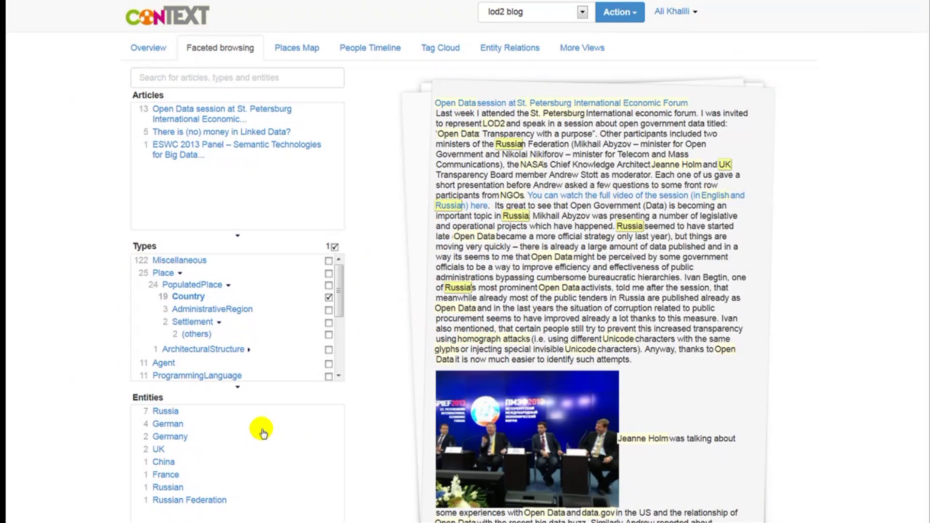
left_click(167, 411)
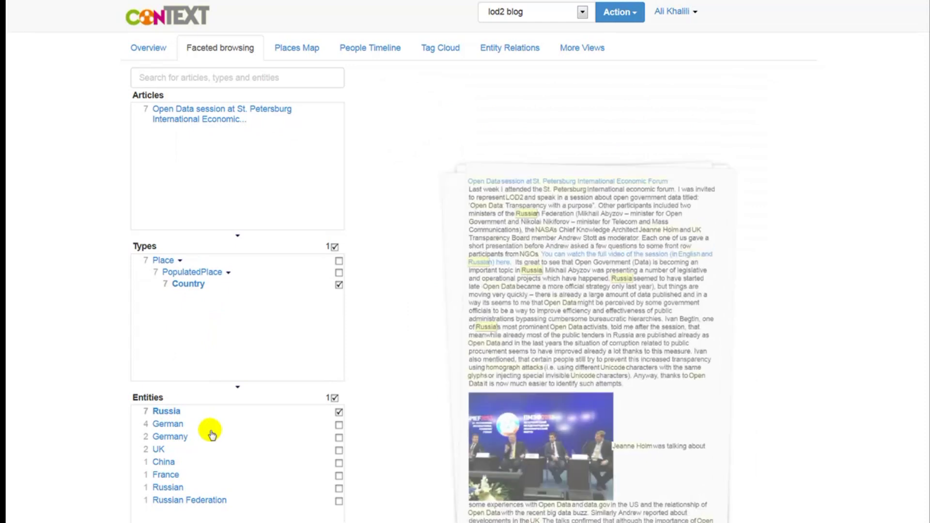
left_click(339, 425)
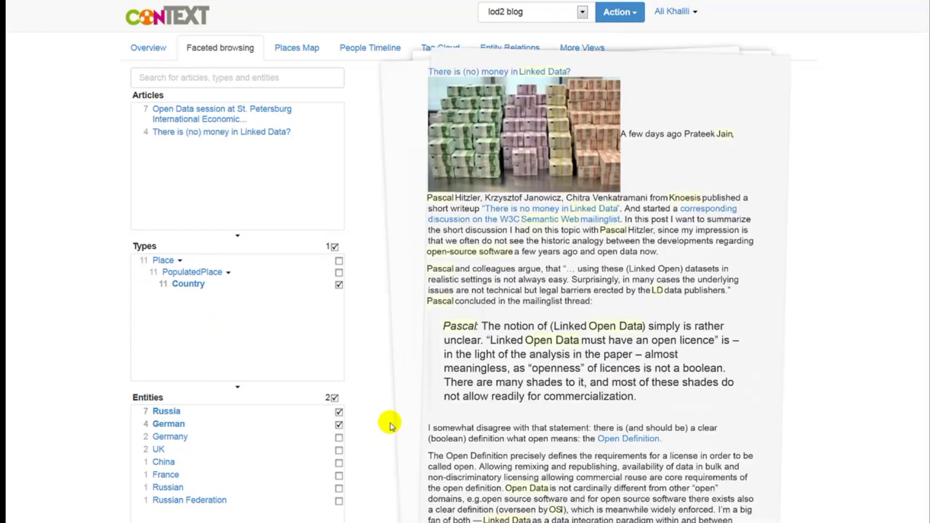
scroll(513, 352, "down", 1)
scroll(513, 353, "down", 15)
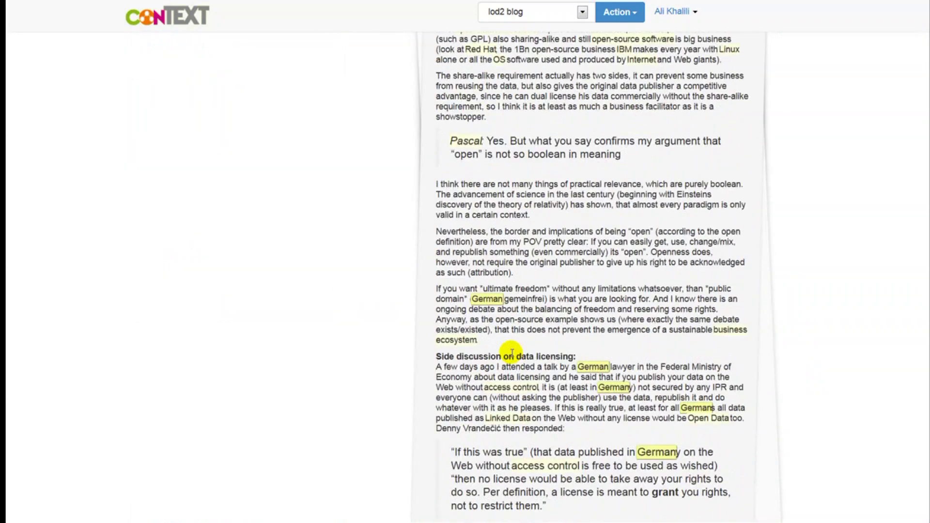
scroll(512, 352, "down", 5)
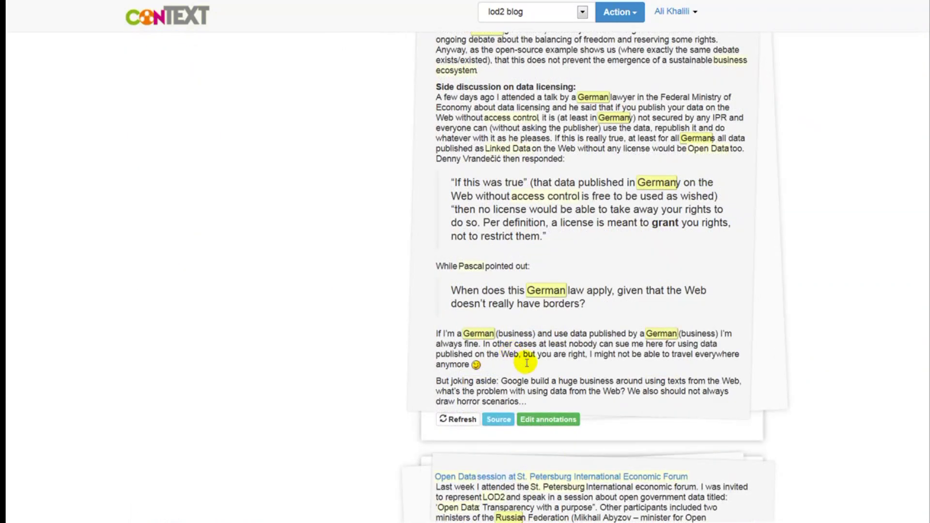
scroll(597, 308, "up", 20)
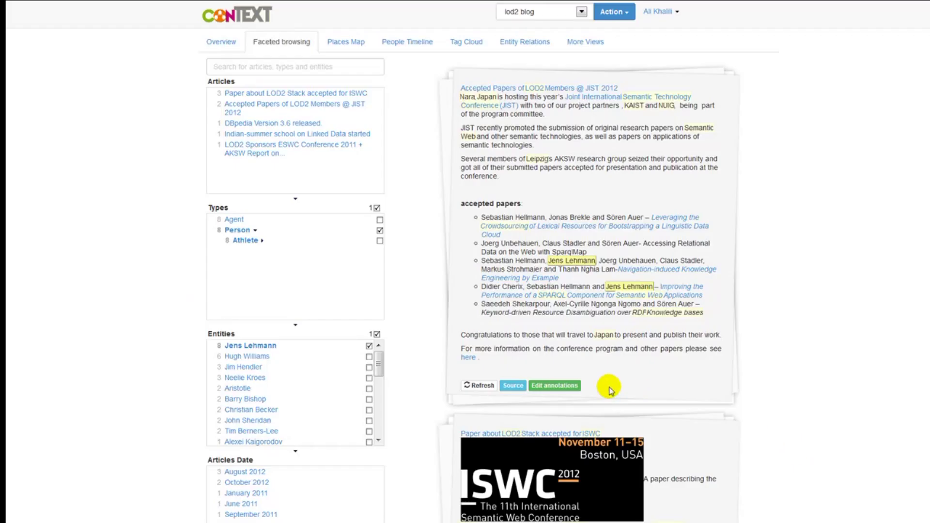
- Enter annotation editing and inspect, then close, the Jens Lehmann annotation
left_click(558, 386)
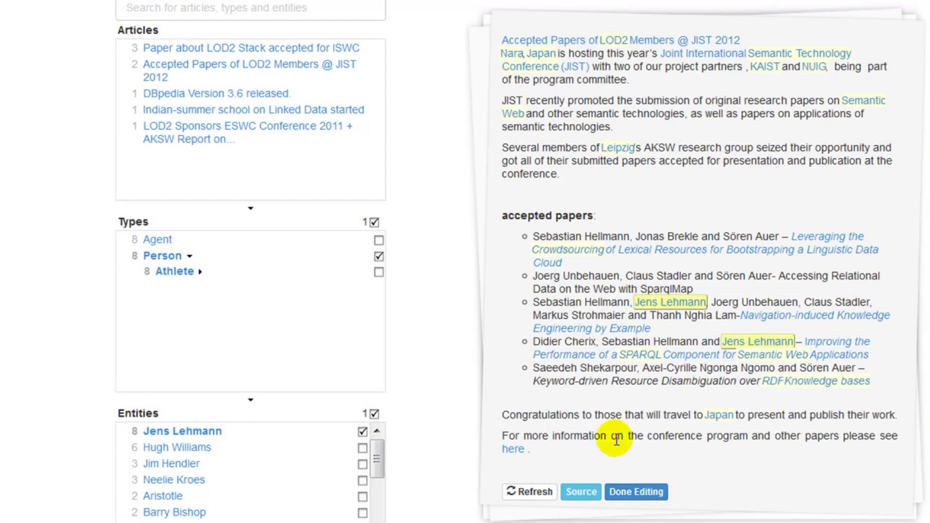
left_click(652, 304)
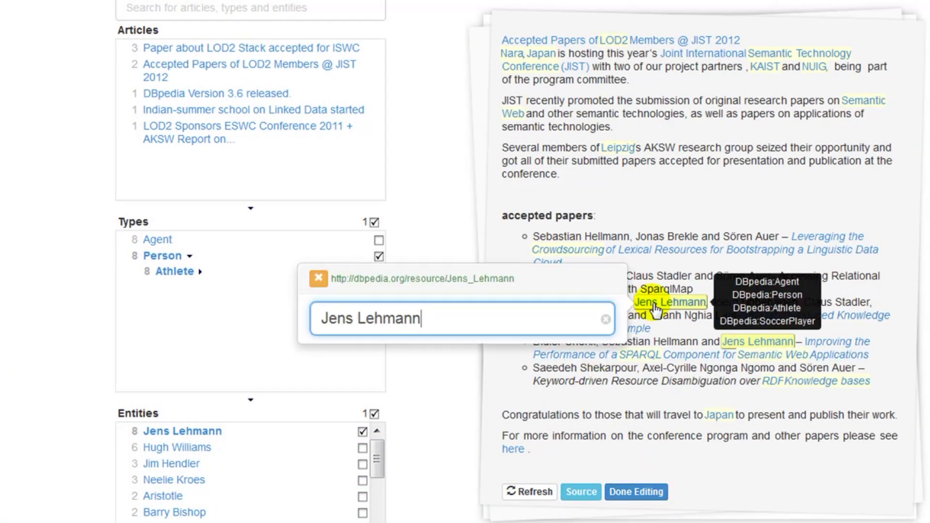
left_click(441, 311)
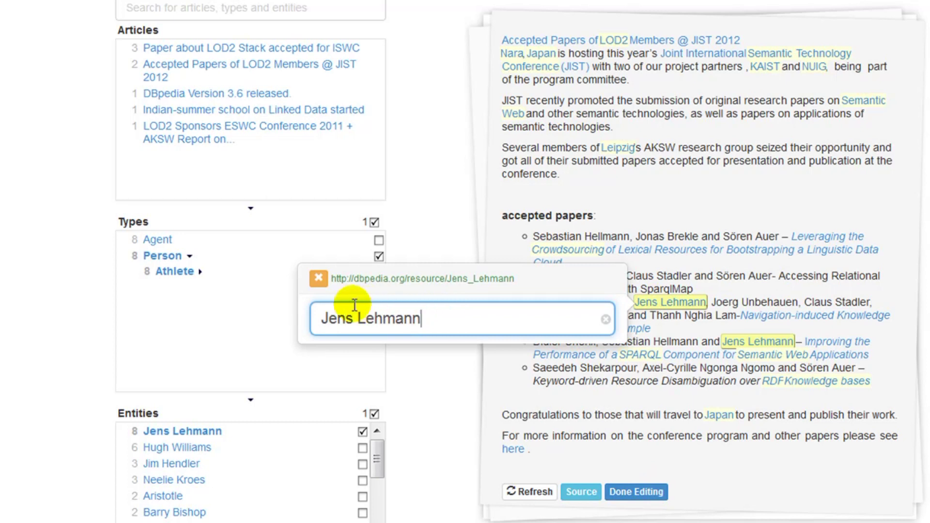
left_click(318, 278)
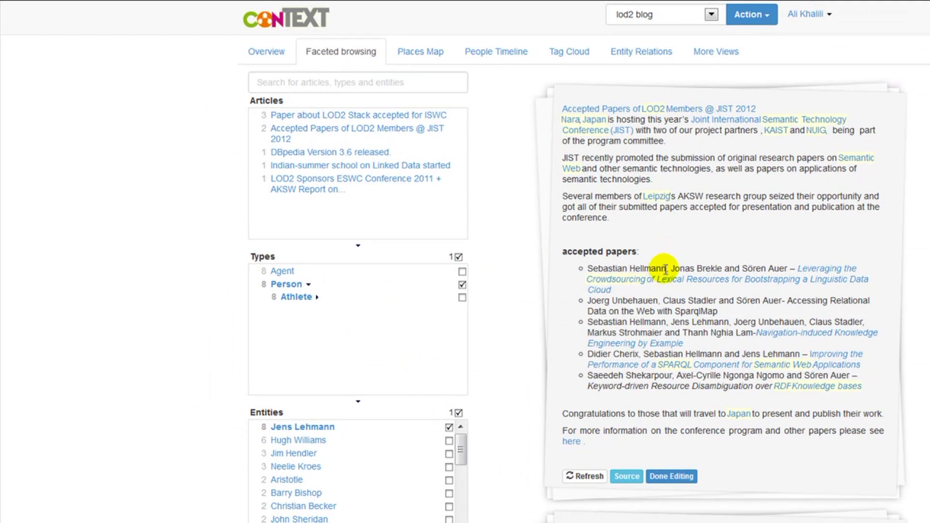
- Annotate 'Sebastian Hellmann' as a new entity and look up its matching entity
left_click_drag(666, 269, 589, 270)
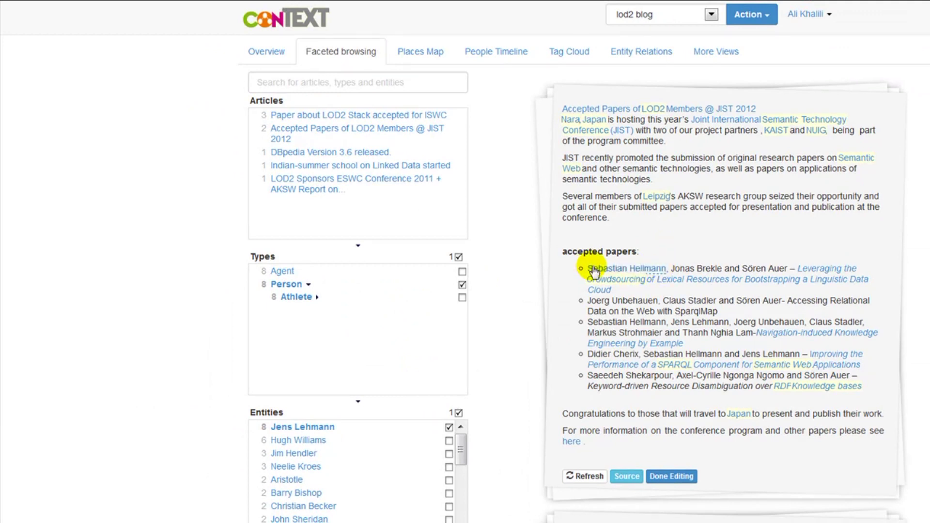
left_click(593, 269)
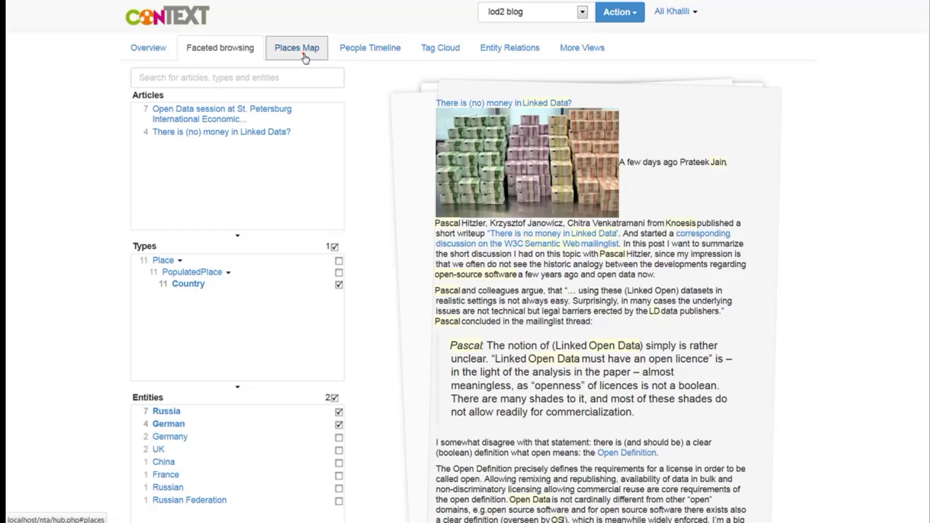
left_click(304, 53)
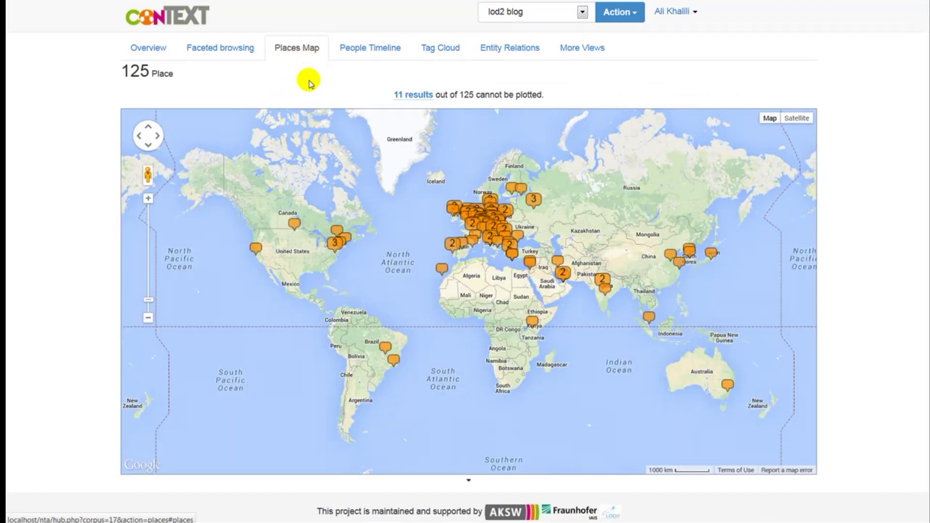
- Zoom the places map to Europe and list the articles related to Kopaonik, Serbia
scroll(492, 290, "up", 1)
scroll(492, 290, "up", 1)
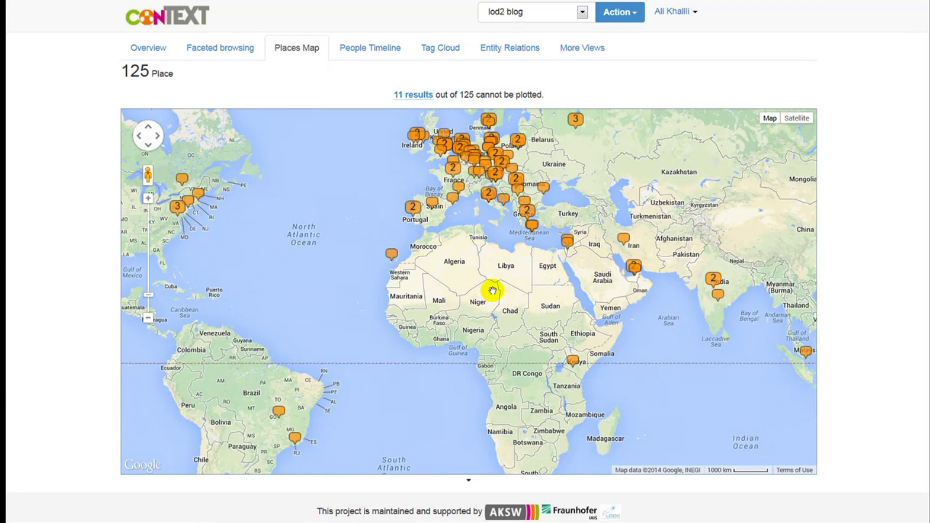
scroll(492, 290, "up", 1)
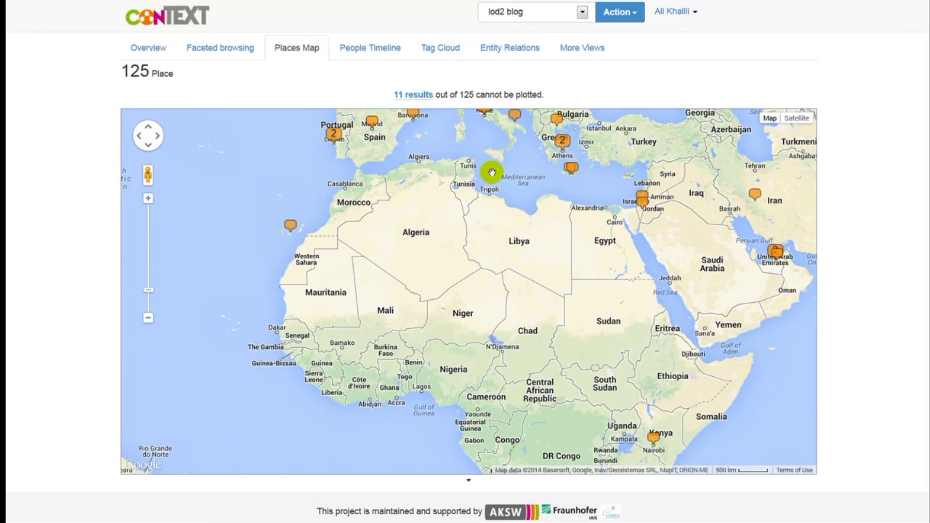
left_click_drag(492, 172, 438, 360)
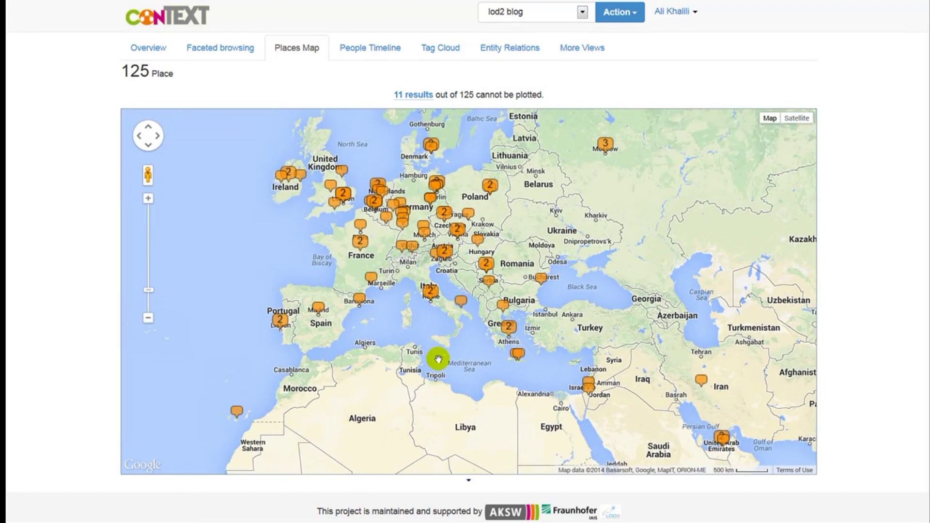
scroll(477, 309, "up", 1)
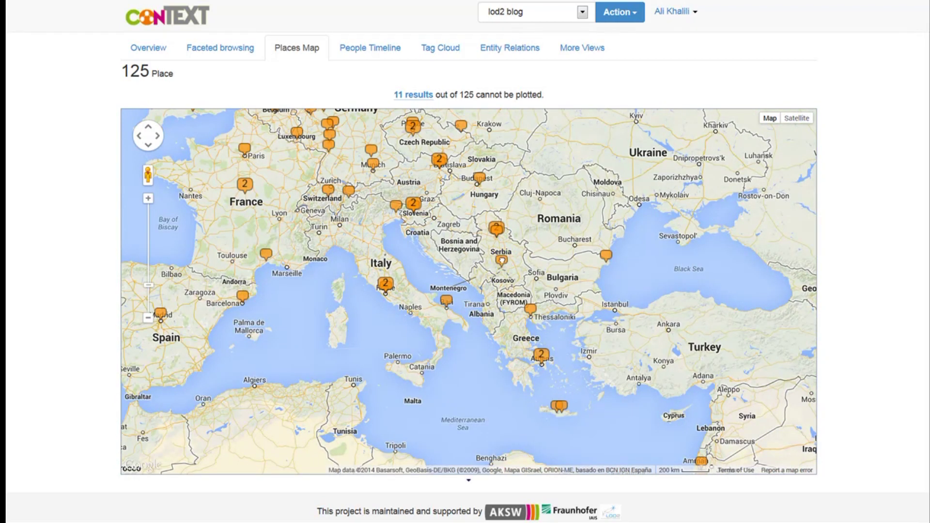
left_click(502, 261)
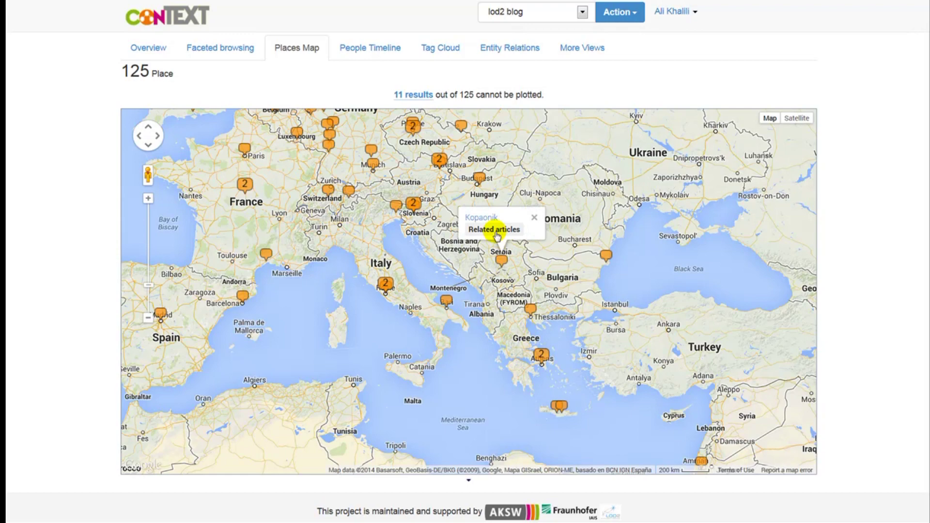
left_click(498, 236)
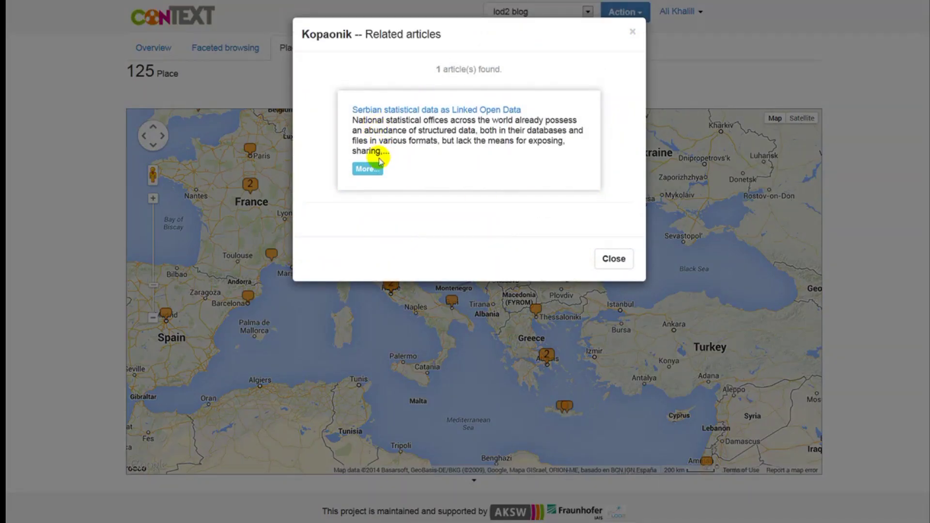
- Read the full 'Serbian statistical data as Linked Open Data' article, then close it
left_click(367, 169)
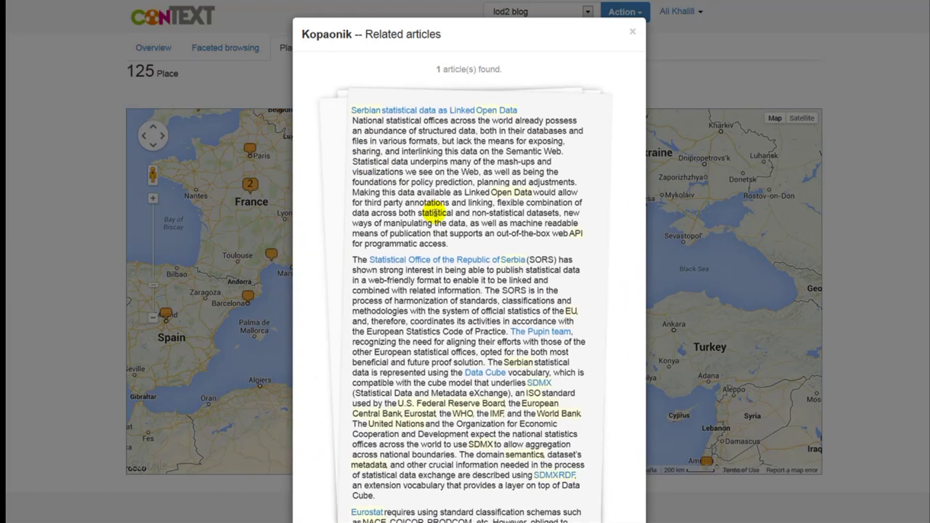
scroll(436, 213, "down", 7)
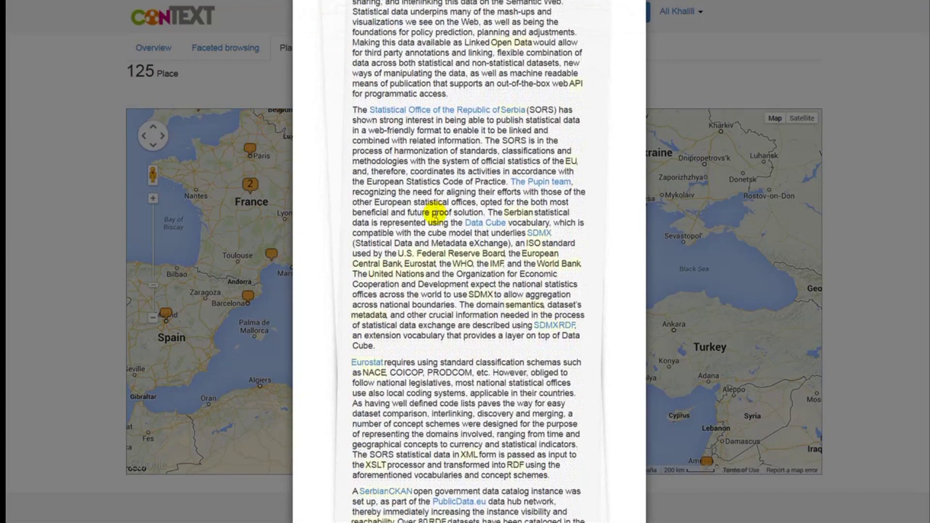
mouse_move(360, 462)
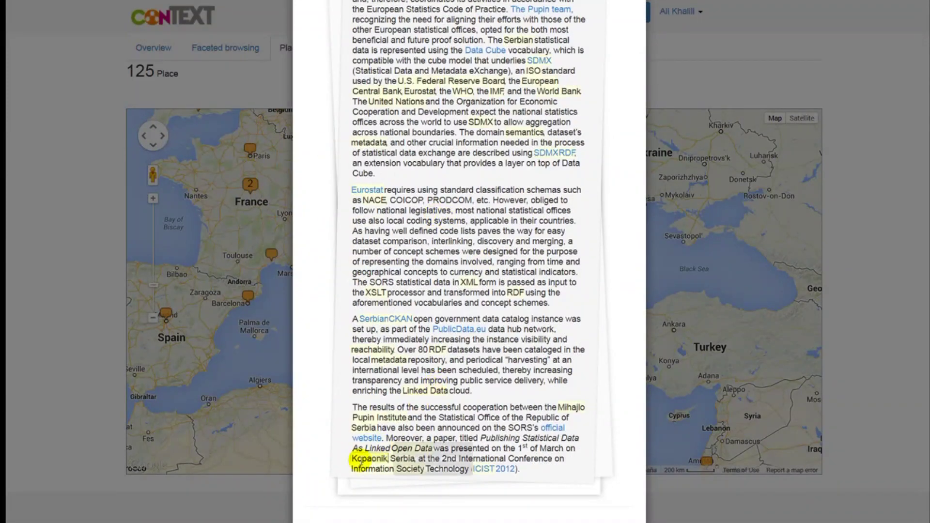
left_click(63, 379)
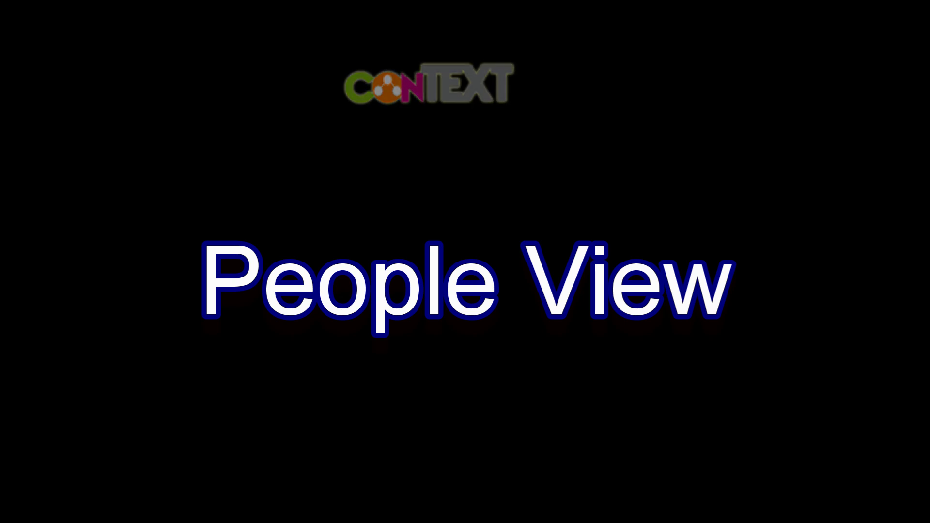
- On the People Timeline, list the articles related to U.S. President Barack Obama
left_click(381, 47)
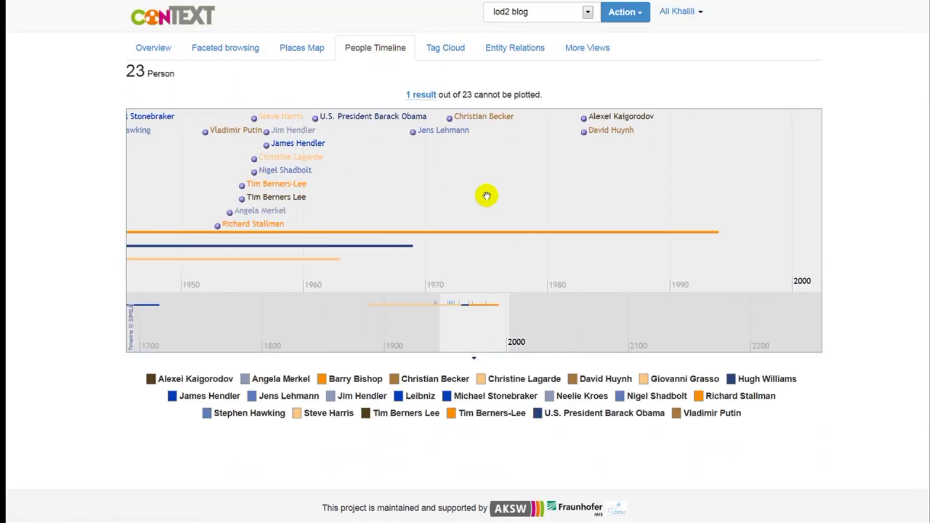
left_click_drag(474, 207, 499, 200)
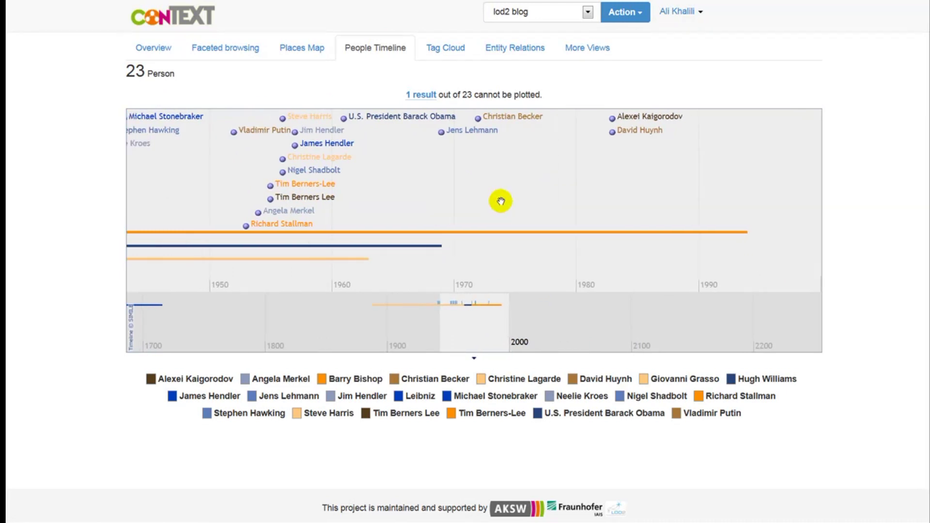
left_click(389, 119)
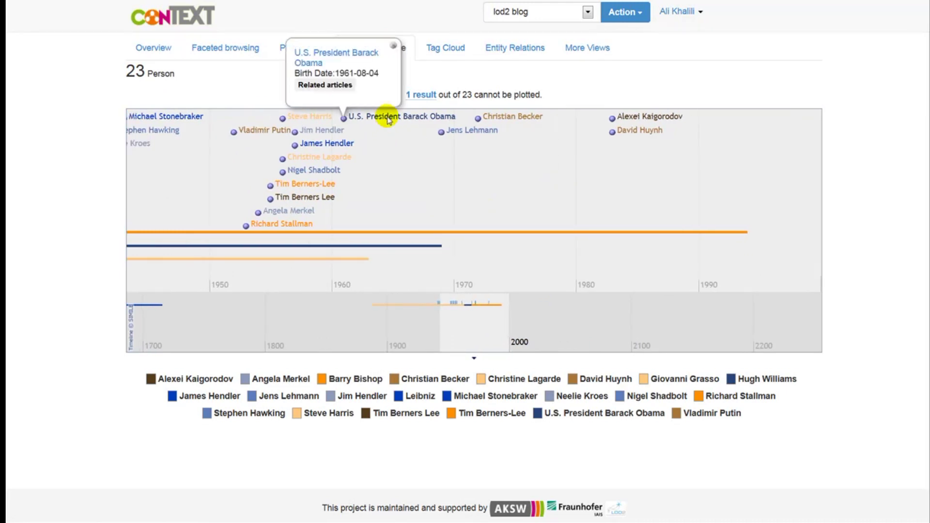
left_click(336, 86)
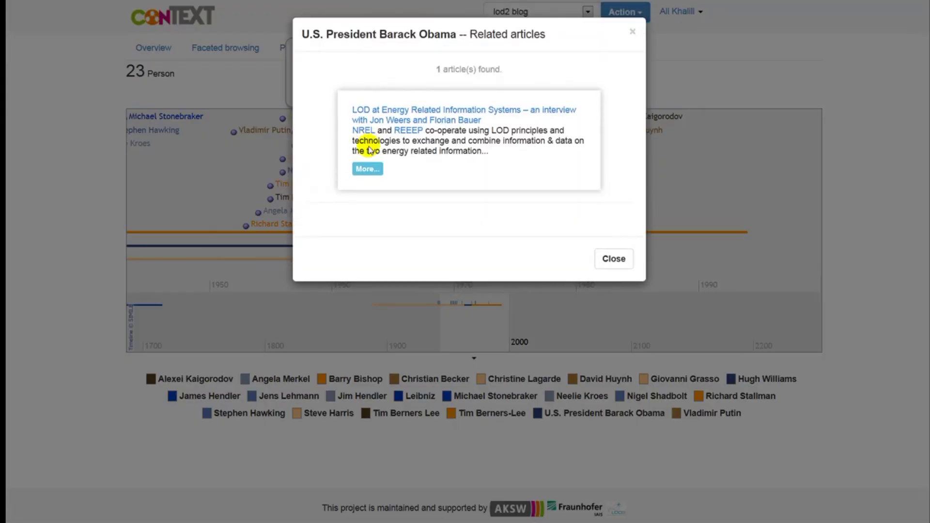
- Read the full Obama interview article, close it, and show the corpus Tag Cloud
left_click(369, 171)
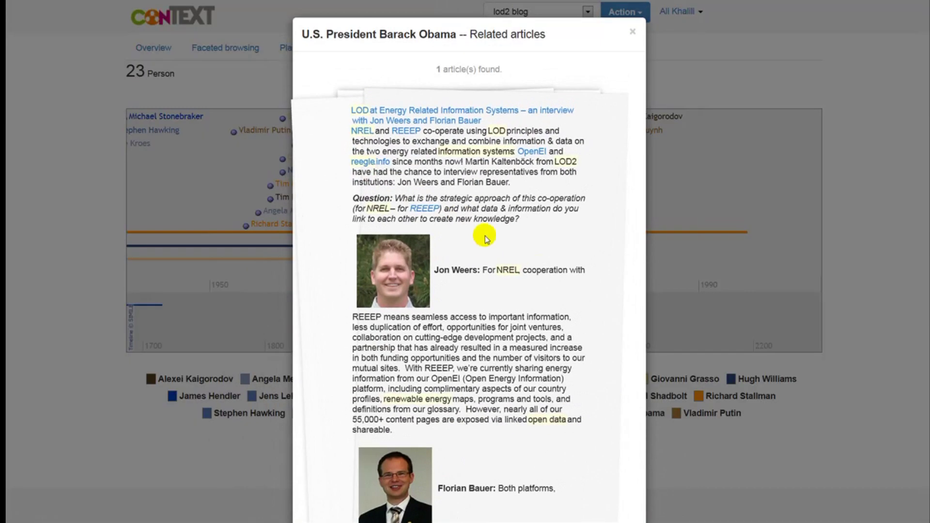
scroll(489, 248, "down", 8)
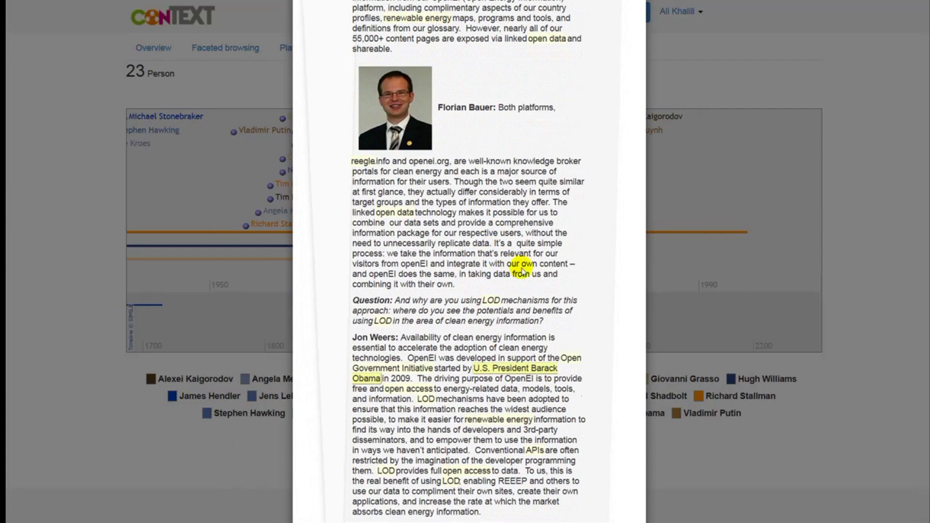
scroll(547, 276, "down", 1)
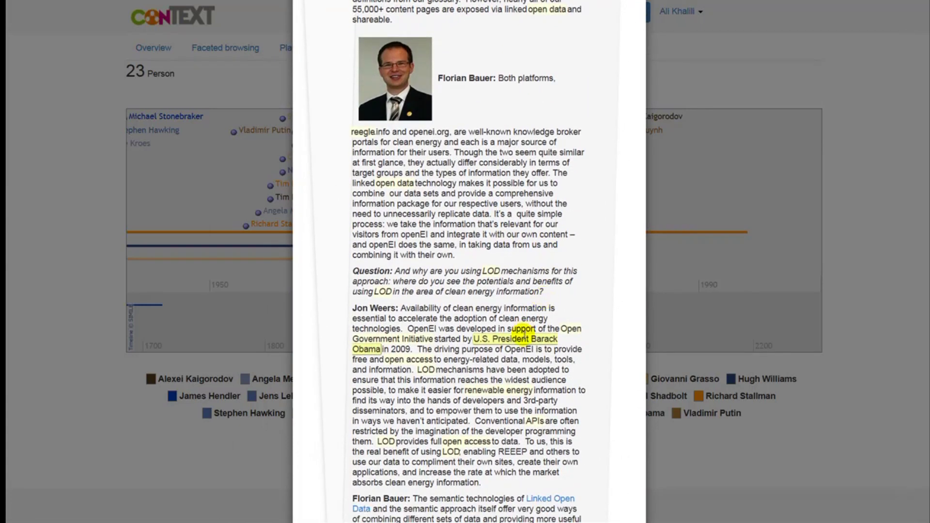
mouse_move(524, 339)
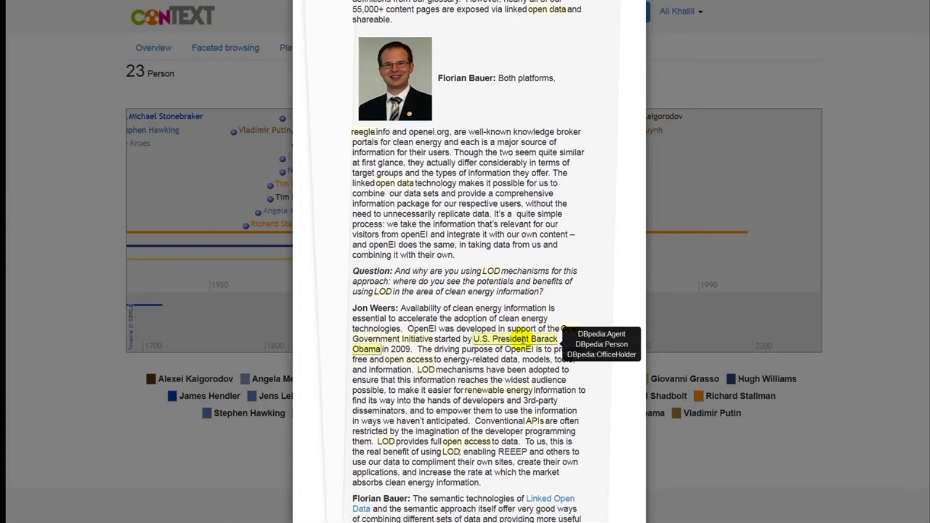
left_click(137, 274)
left_click(459, 56)
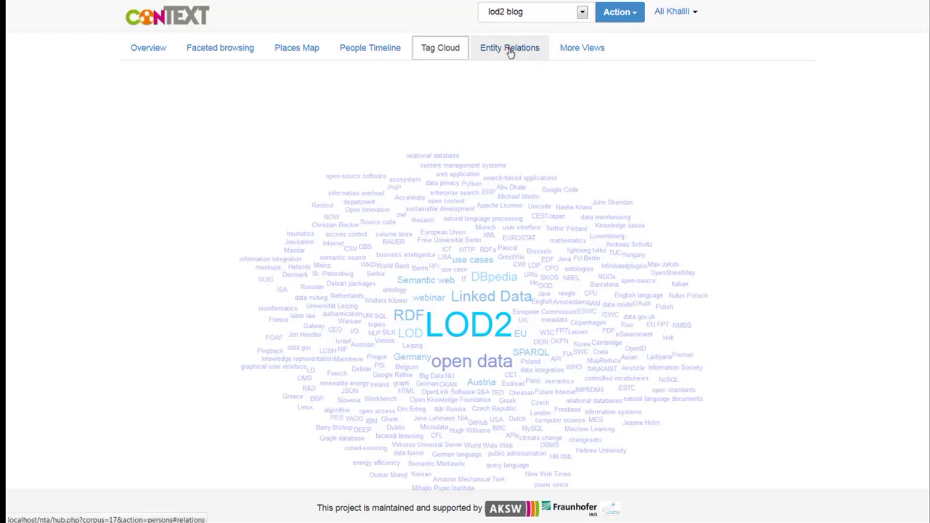
- Show the Entity Relations chord diagram and zoom the page out twice to fit it
left_click(510, 50)
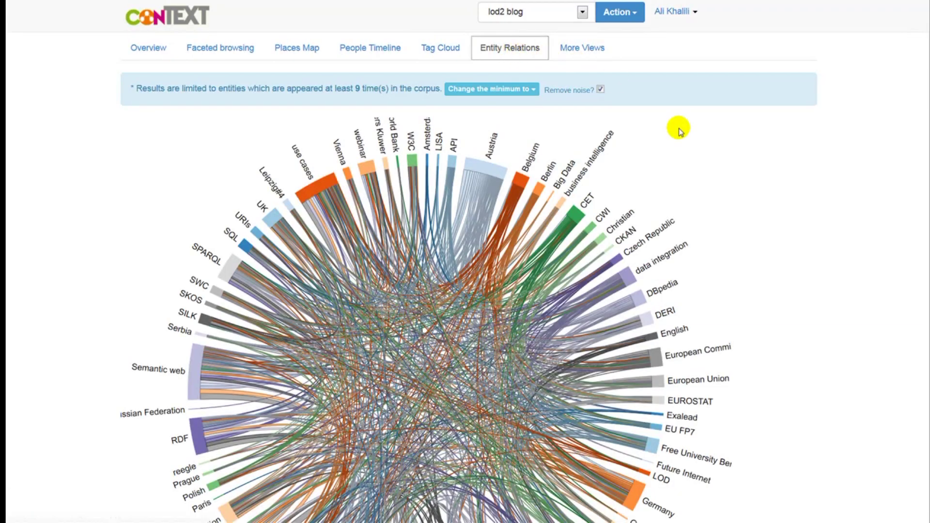
key("ctrl+minus")
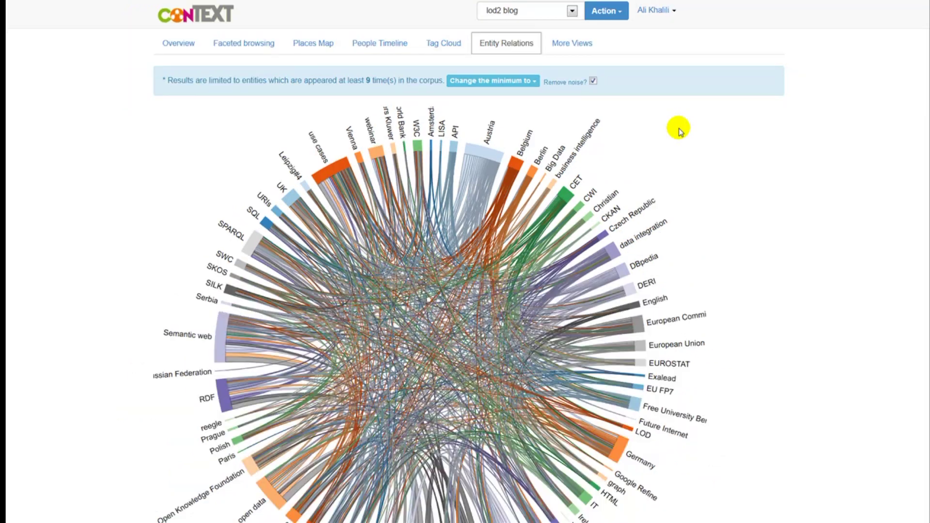
key("ctrl+minus")
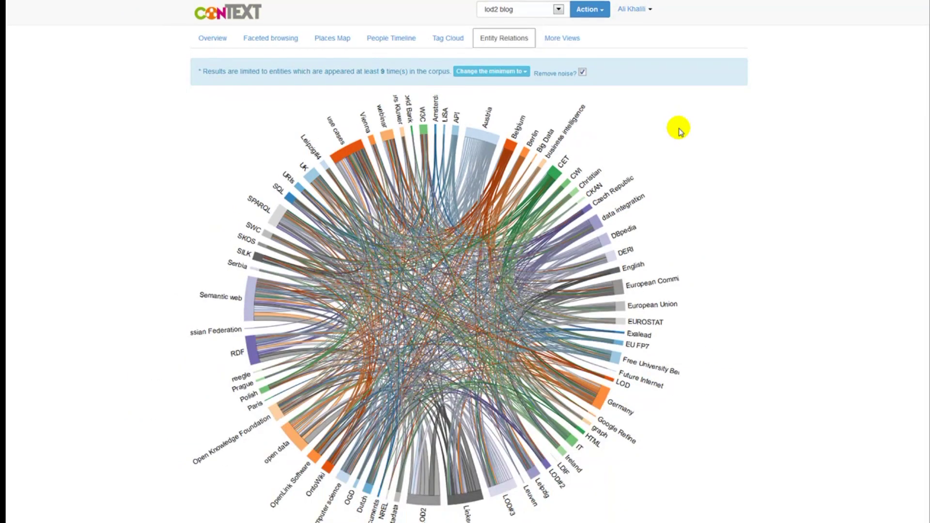
scroll(678, 129, "down", 1)
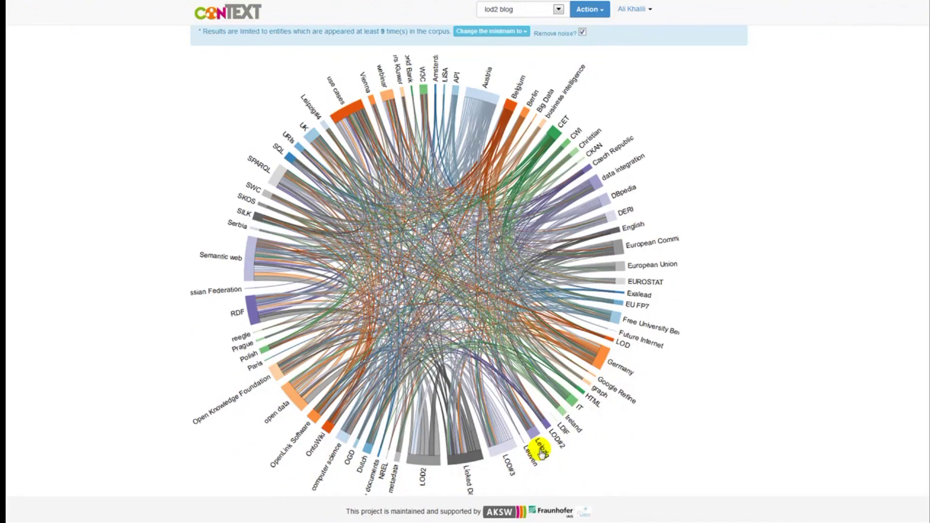
left_click(542, 452)
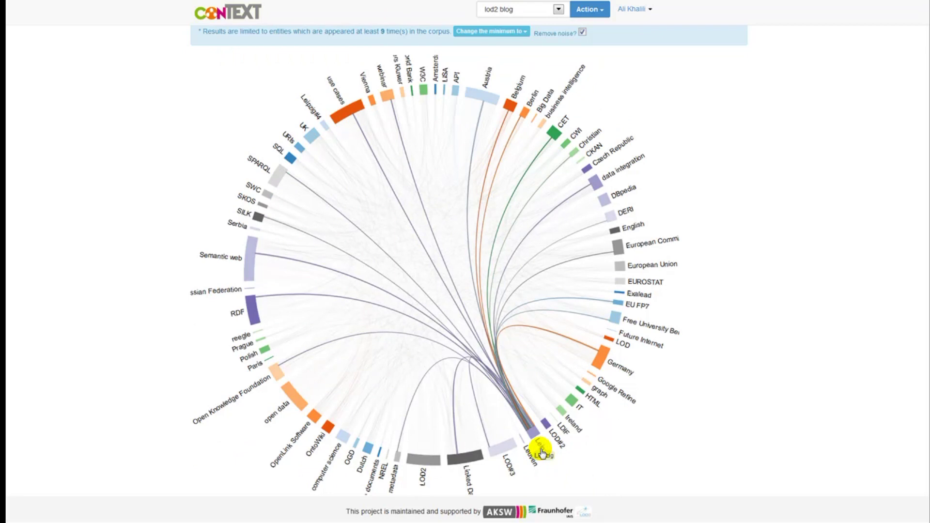
left_click(541, 452)
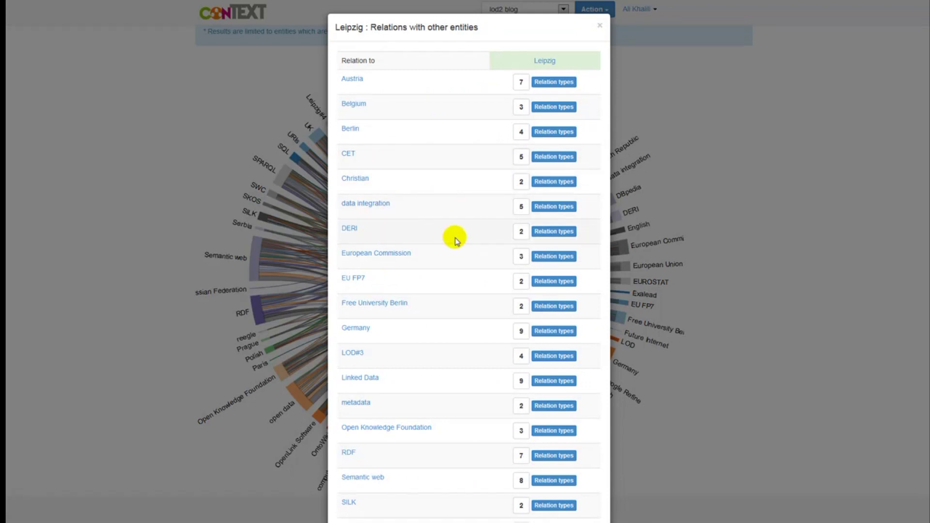
left_click(521, 232)
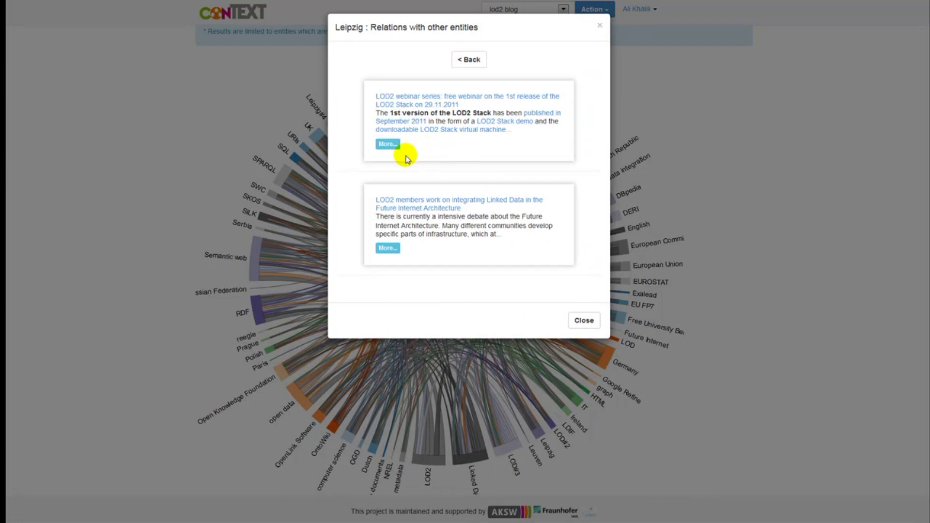
left_click(388, 144)
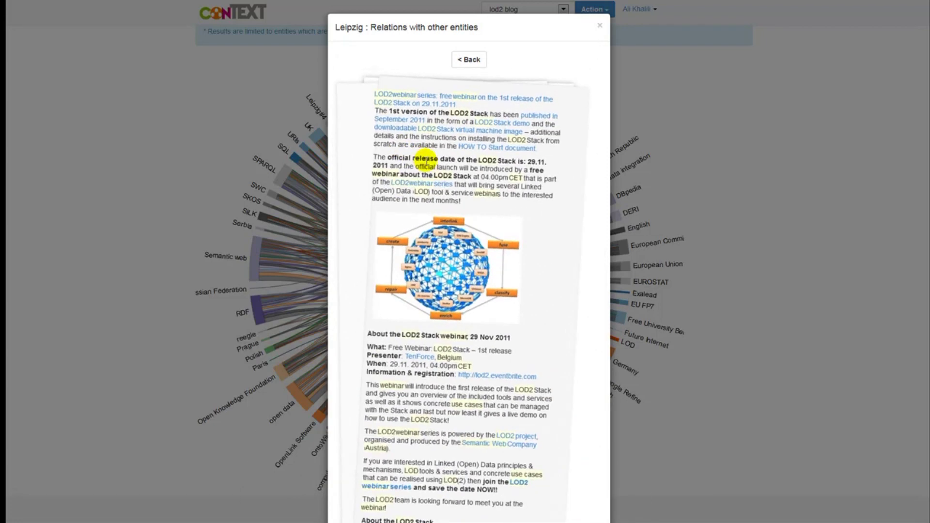
scroll(491, 188, "down", 3)
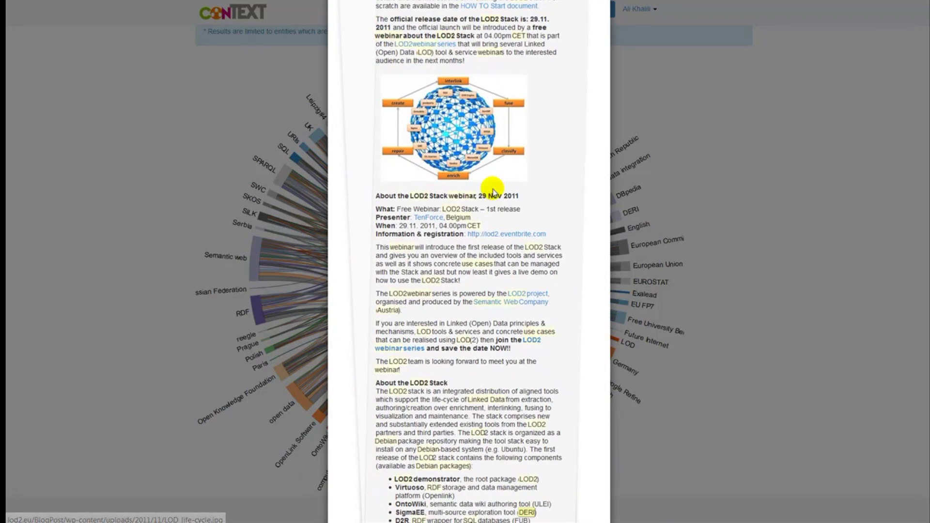
scroll(491, 186, "down", 2)
left_click(803, 272)
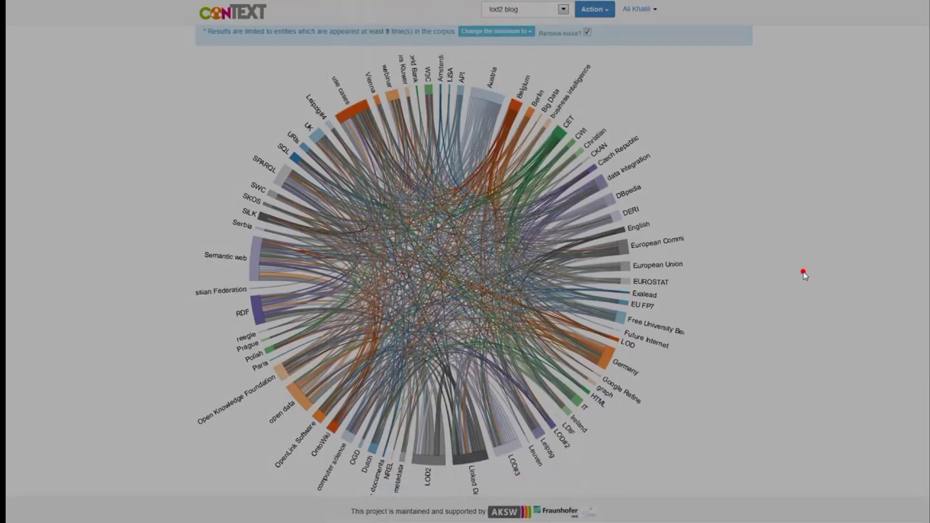
scroll(743, 227, "up", 1)
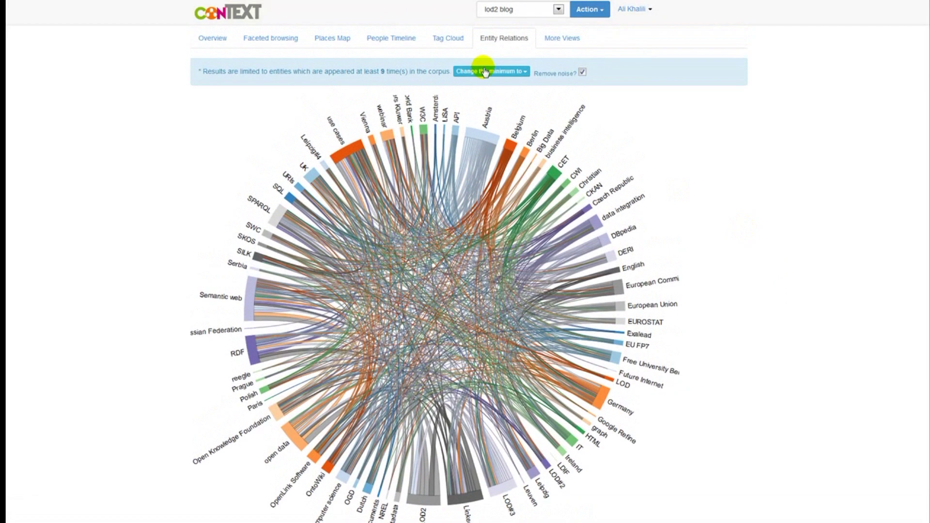
- Set the minimum occurrence to 6, then 13, and toggle Remove noise off and back on
left_click(485, 71)
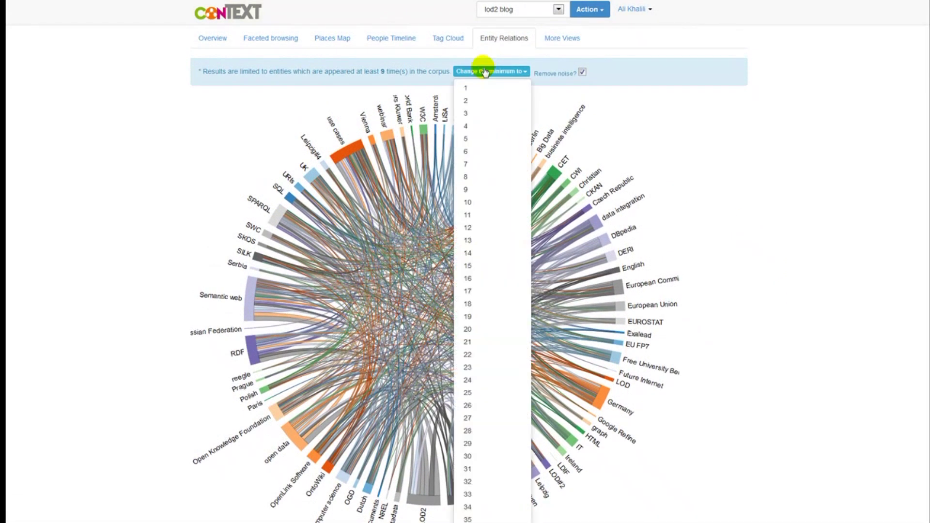
left_click(480, 156)
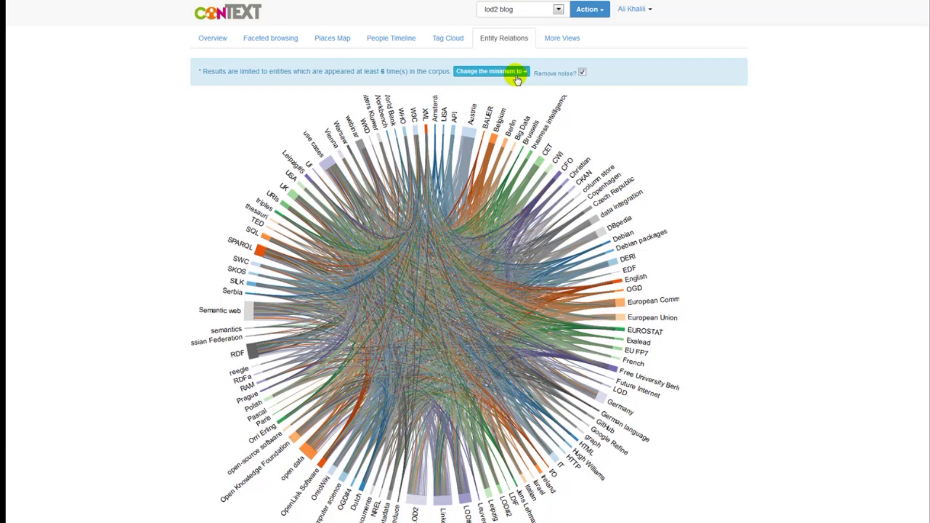
left_click(516, 73)
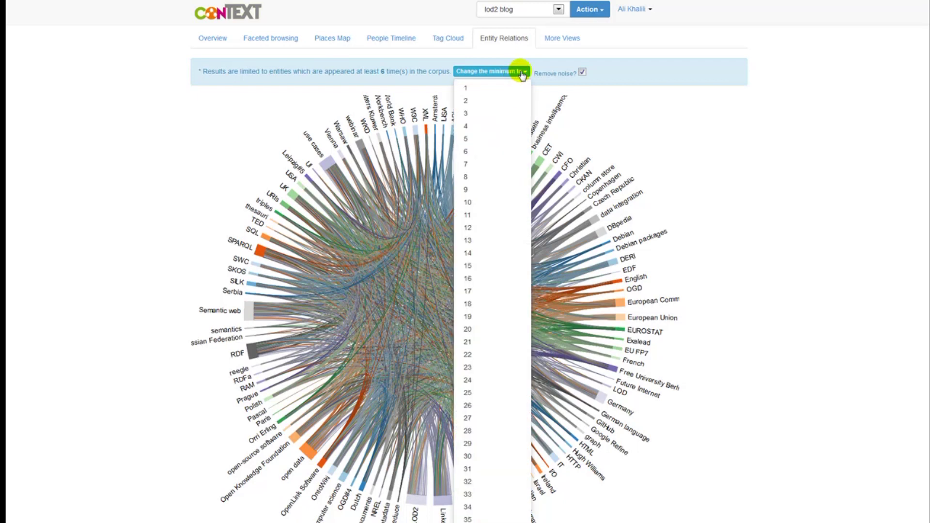
left_click(473, 240)
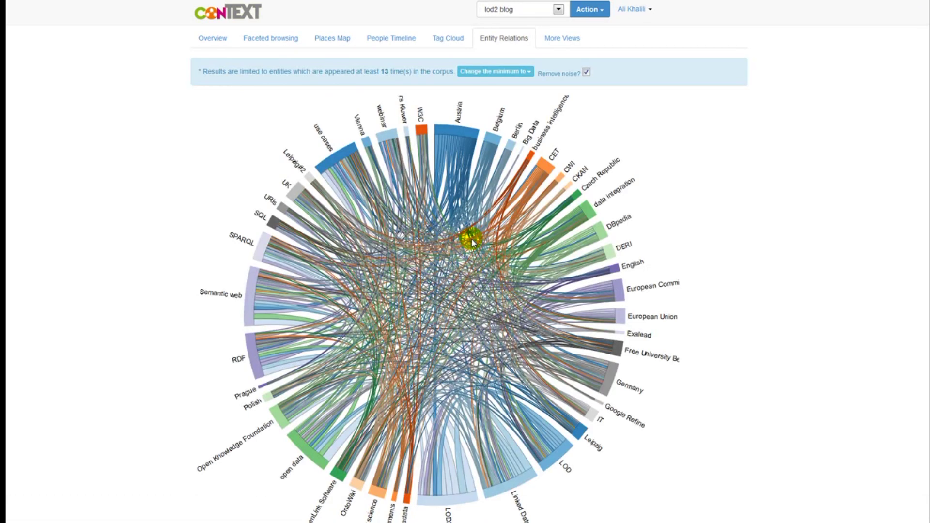
left_click(587, 72)
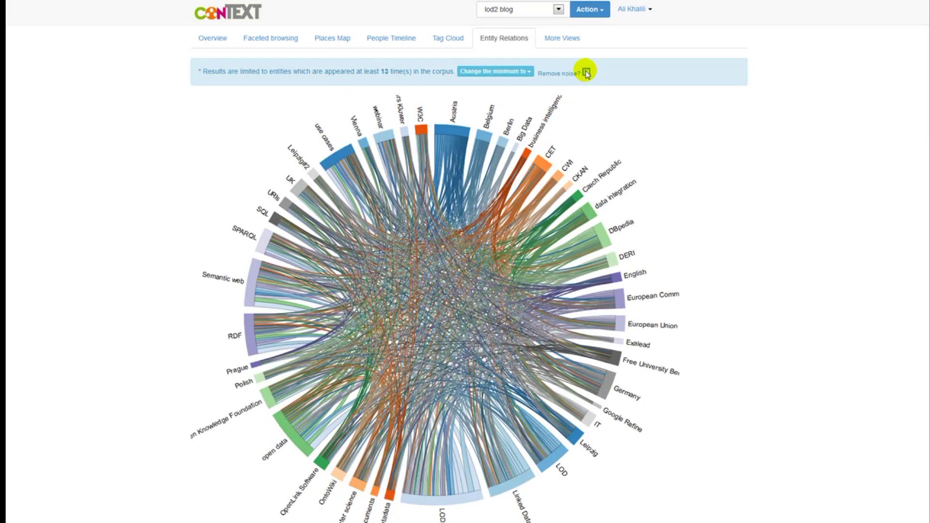
left_click(587, 73)
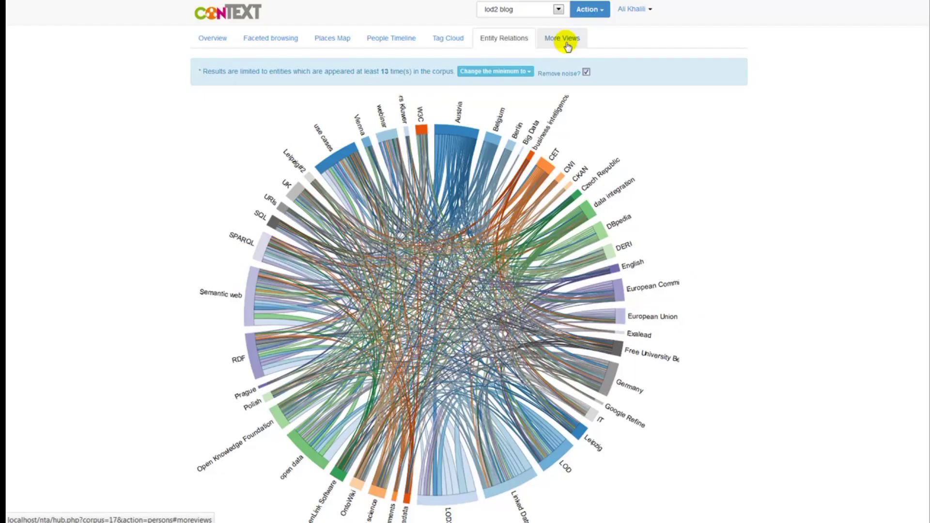
- Show the Entity Trends chart of entities appearing at least 7 times from Oct 10 to Jan 14
left_click(566, 38)
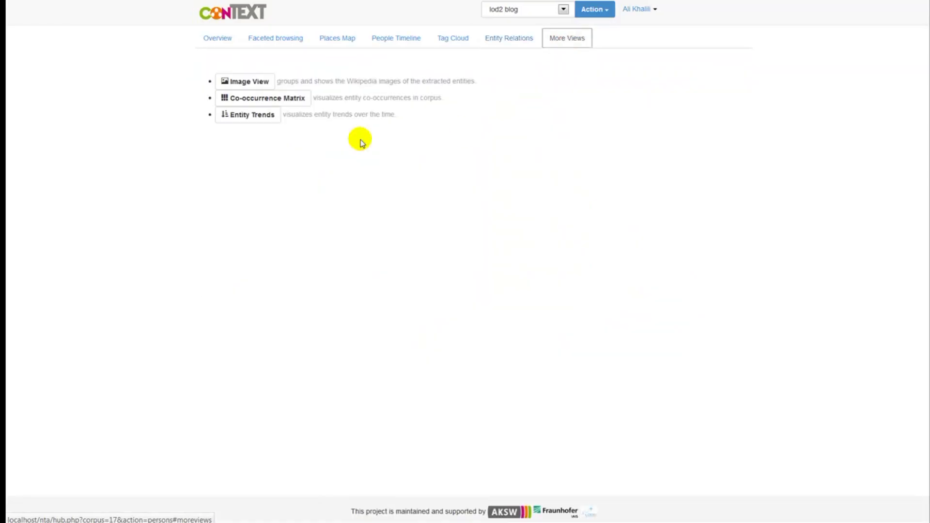
left_click(265, 116)
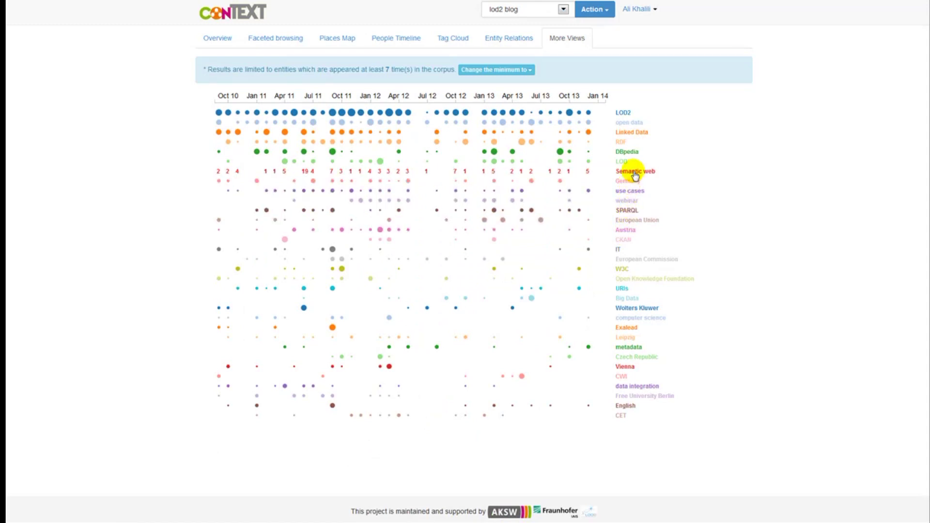
- Review the blog articles mentioning DBpedia, then go to the More Views list of visualisations
left_click(625, 153)
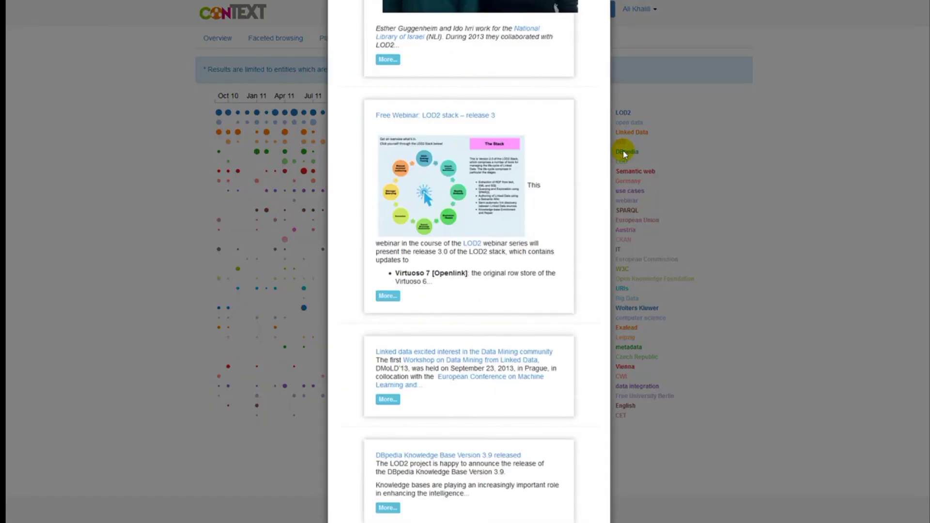
scroll(507, 193, "up", 5)
scroll(596, 291, "down", 3)
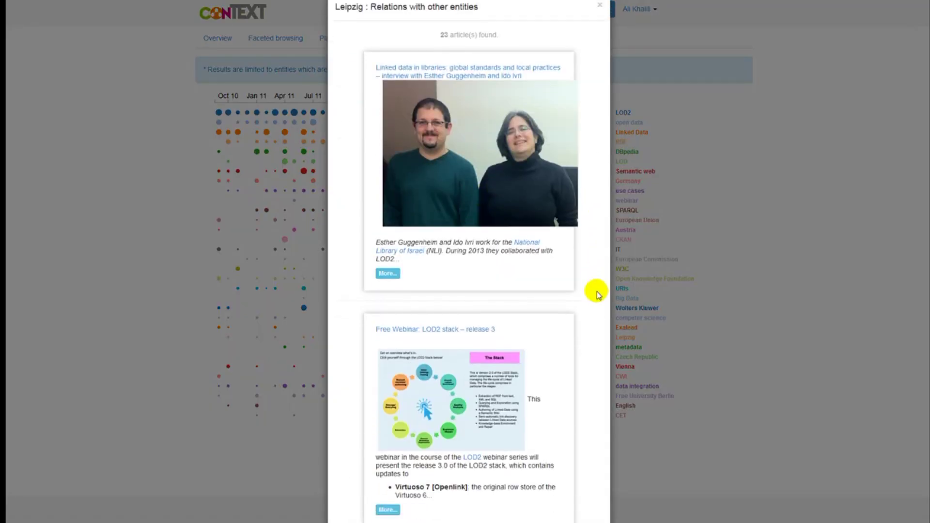
scroll(597, 293, "down", 3)
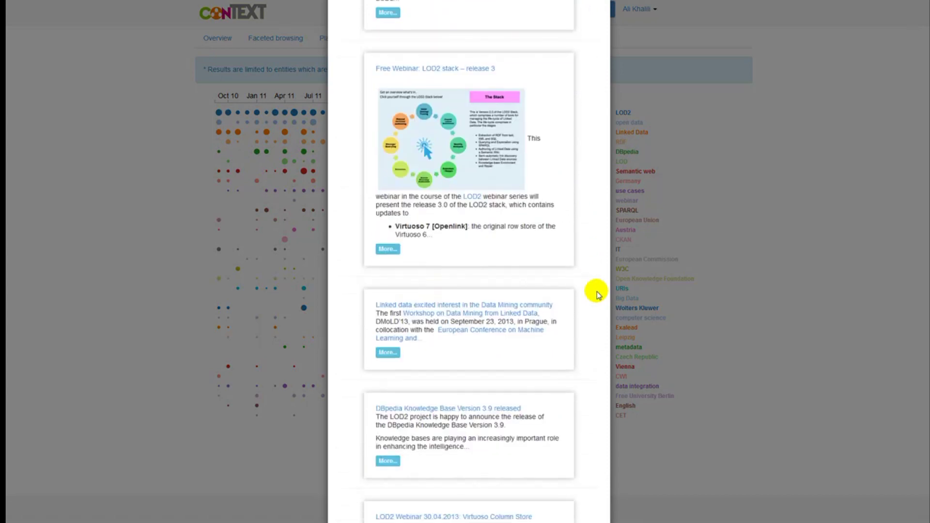
left_click(762, 322)
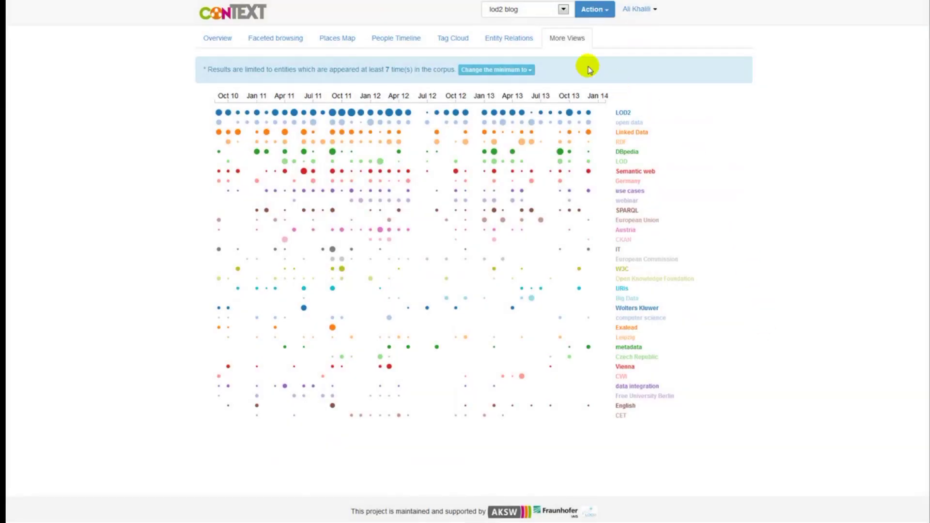
left_click(569, 42)
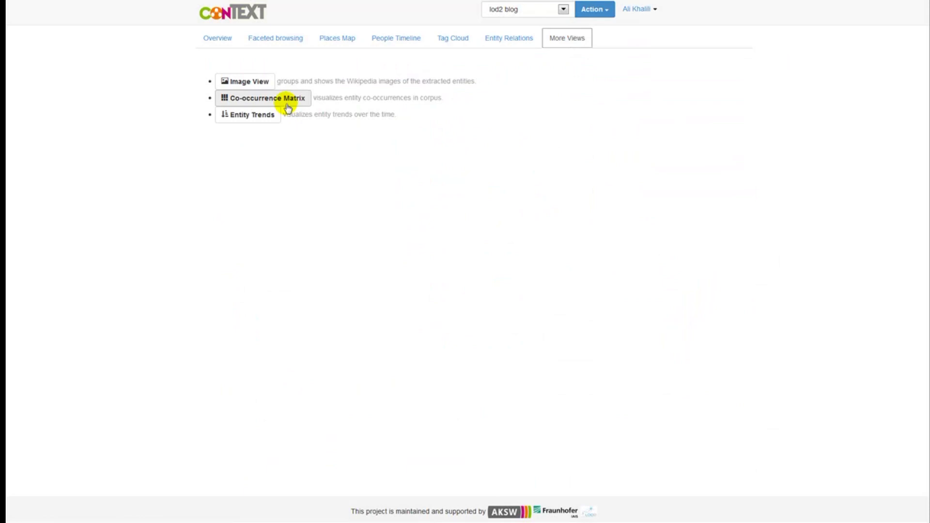